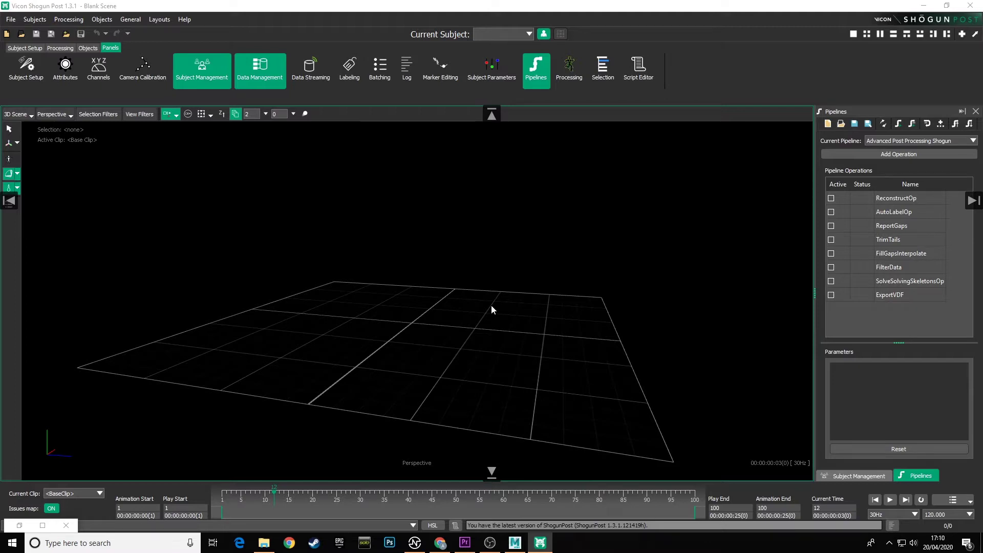
Step: Restore and reposition the Data Management window, then select the Andy_ROM_001 and Lyndall_ROM_001 takes
click(877, 476)
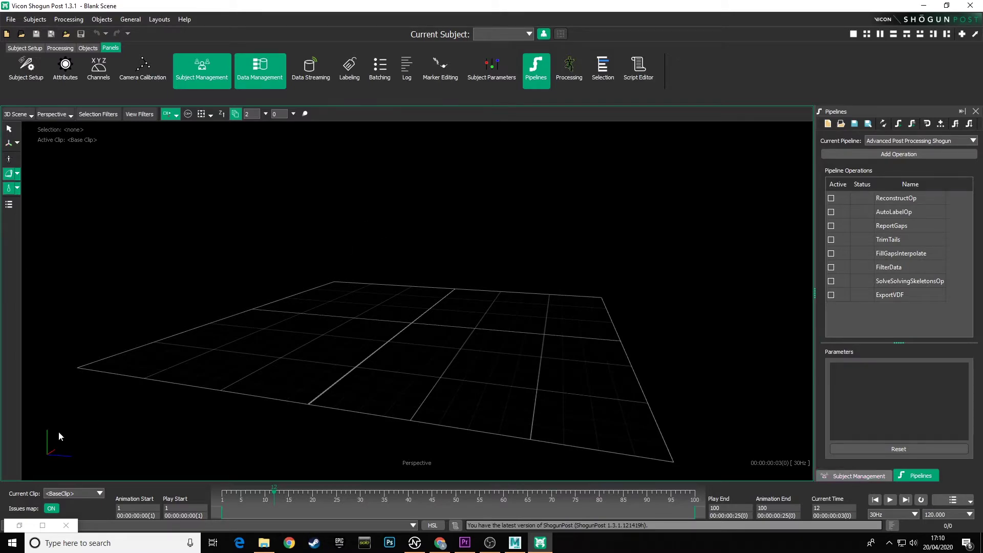
click(29, 519)
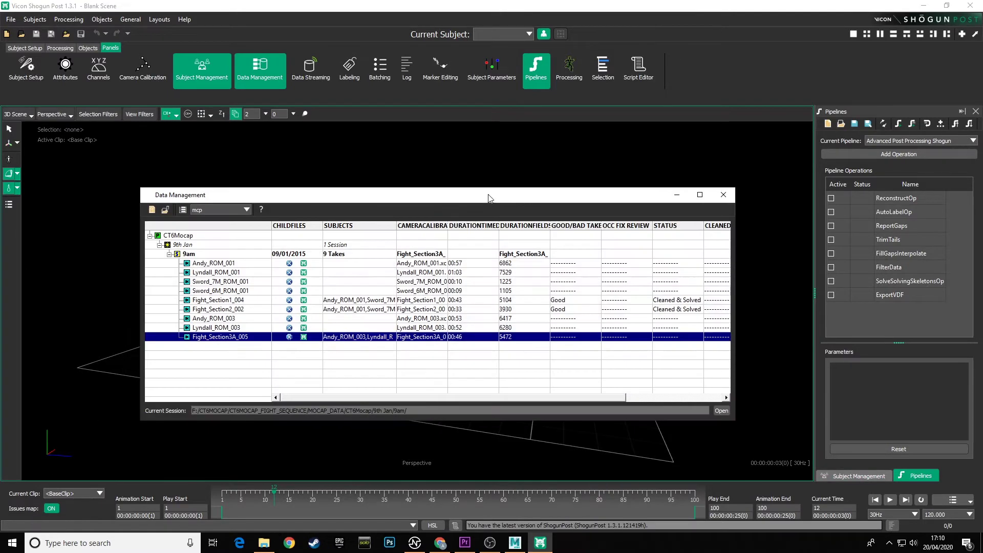
drag(489, 198, 472, 183)
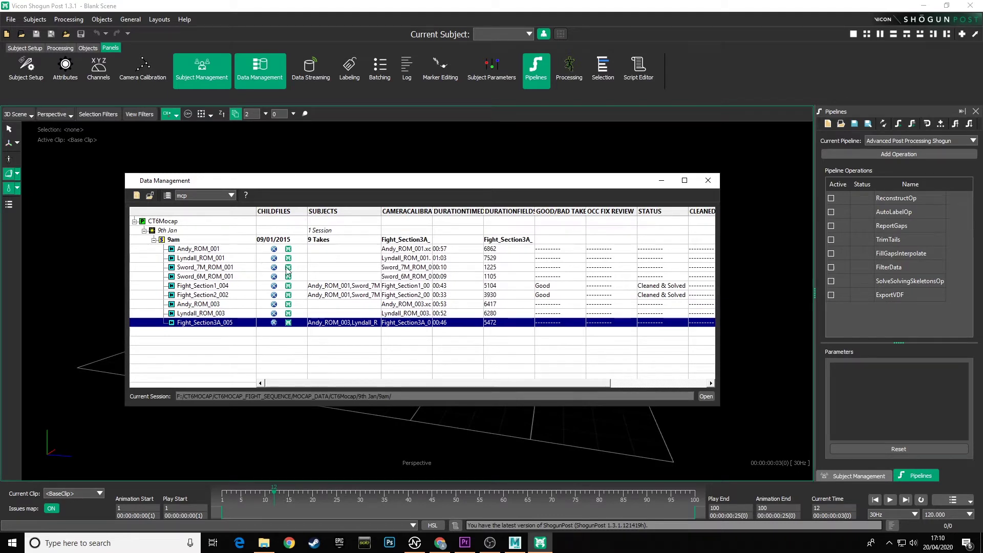
click(202, 251)
click(207, 260)
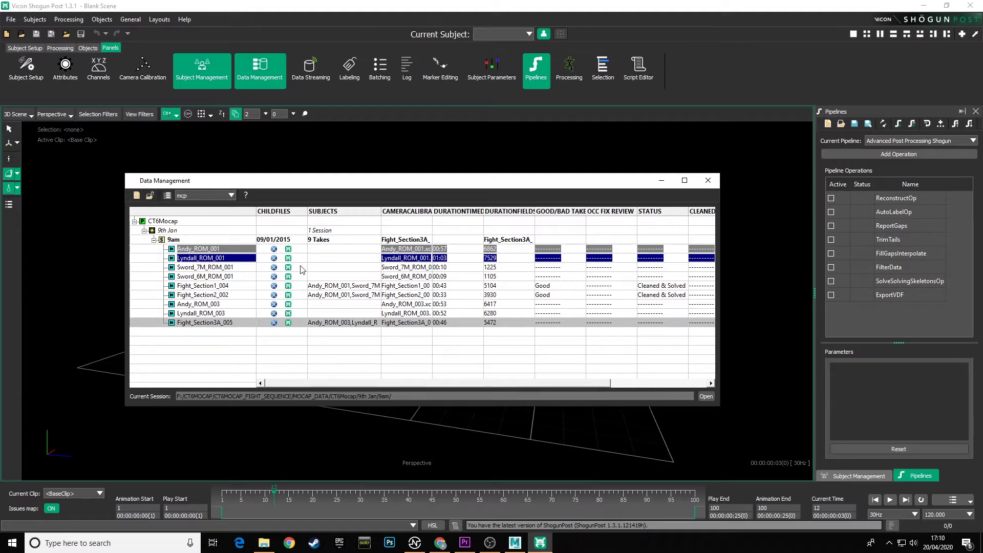
Step: Load the Andy_ROM_001 take, hide Data Management, and orbit around its skeleton
click(294, 287)
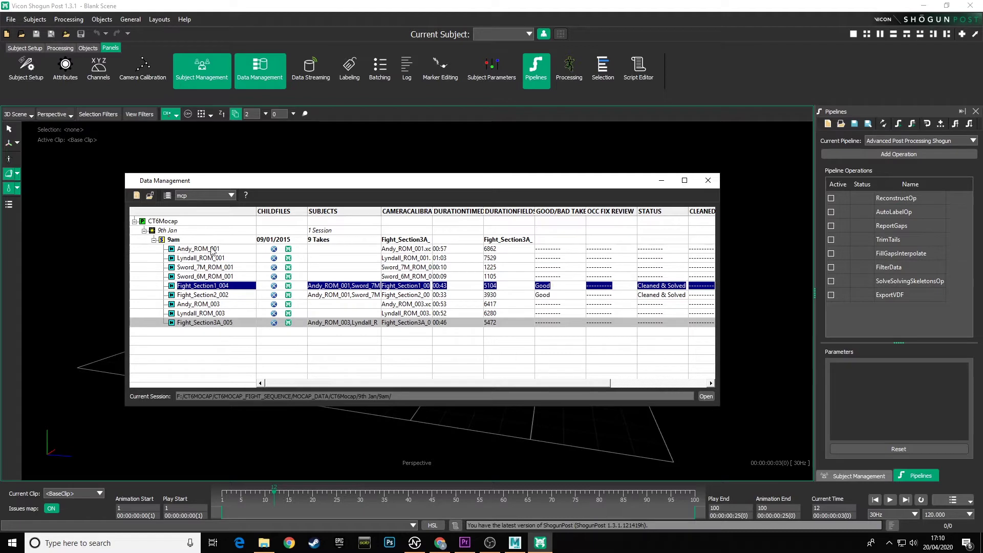
double_click(288, 250)
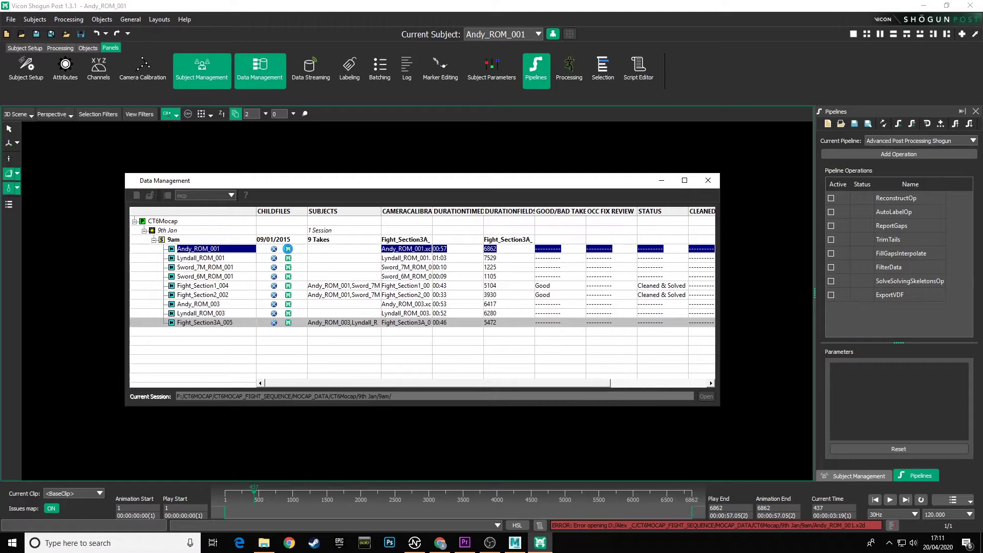
click(661, 180)
middle_drag(557, 251, 514, 346)
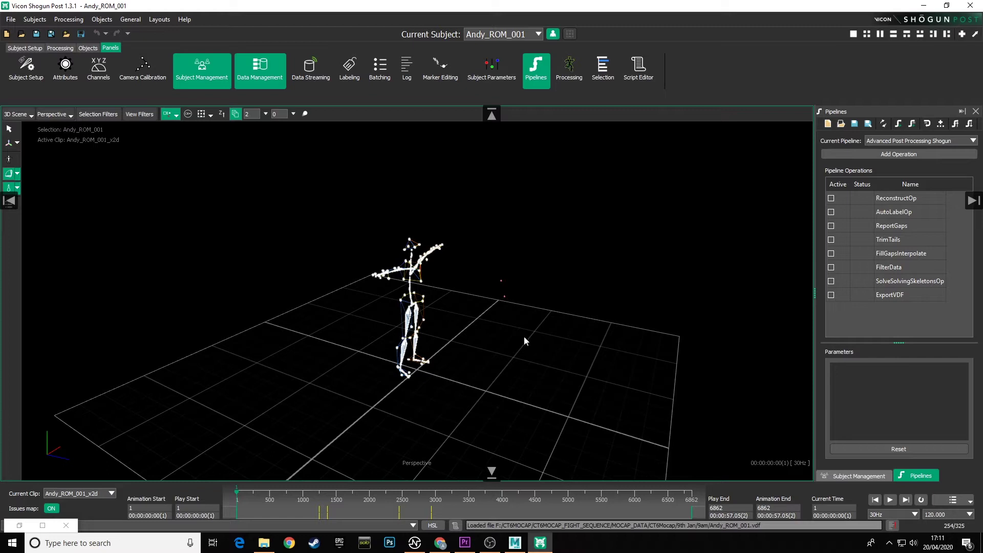
click(862, 476)
click(898, 477)
drag(814, 373, 810, 372)
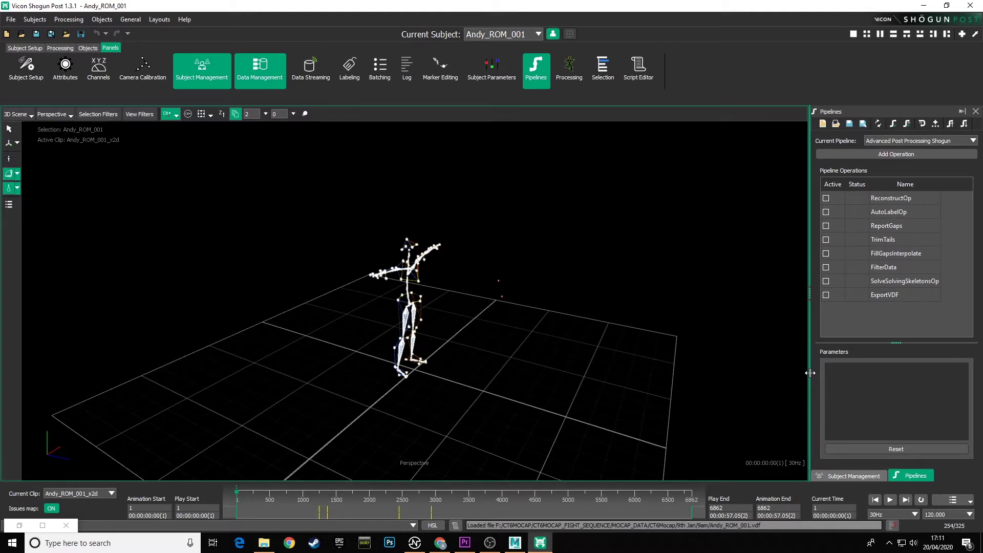
drag(481, 382, 517, 394)
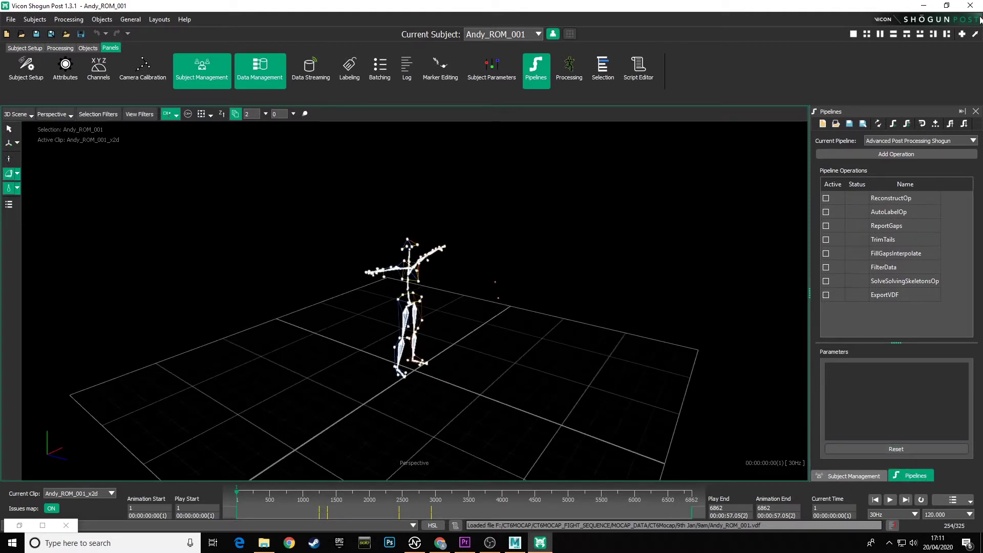
click(976, 111)
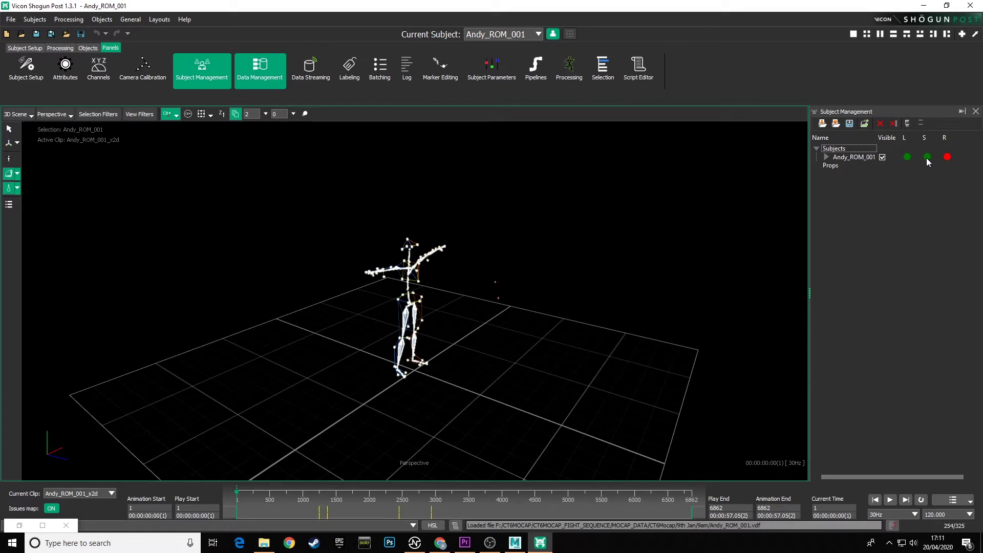
mouse_move(496, 340)
mouse_down()
mouse_move(475, 291)
mouse_move(481, 338)
mouse_up()
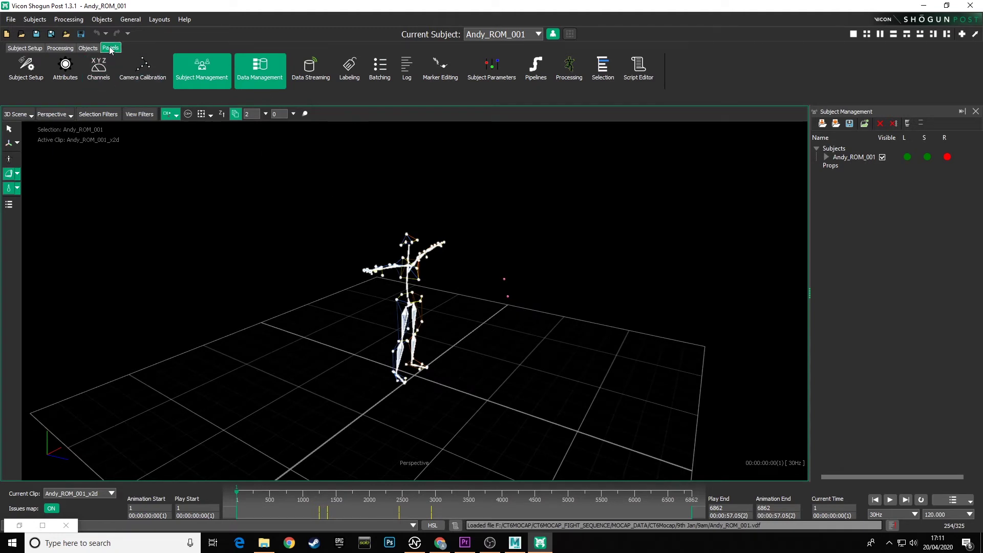
click(536, 71)
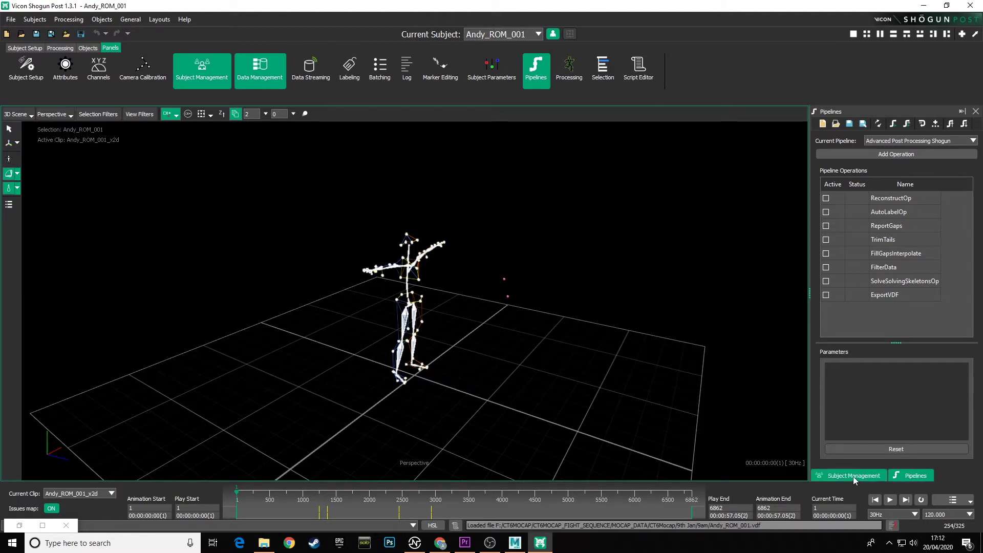
Step: Clear the scene selection and switch the current pipeline to UoP FBX Character Export Only
click(457, 306)
mouse_move(457, 297)
alt+mouse_down()
mouse_move(474, 301)
mouse_move(471, 311)
alt+mouse_up()
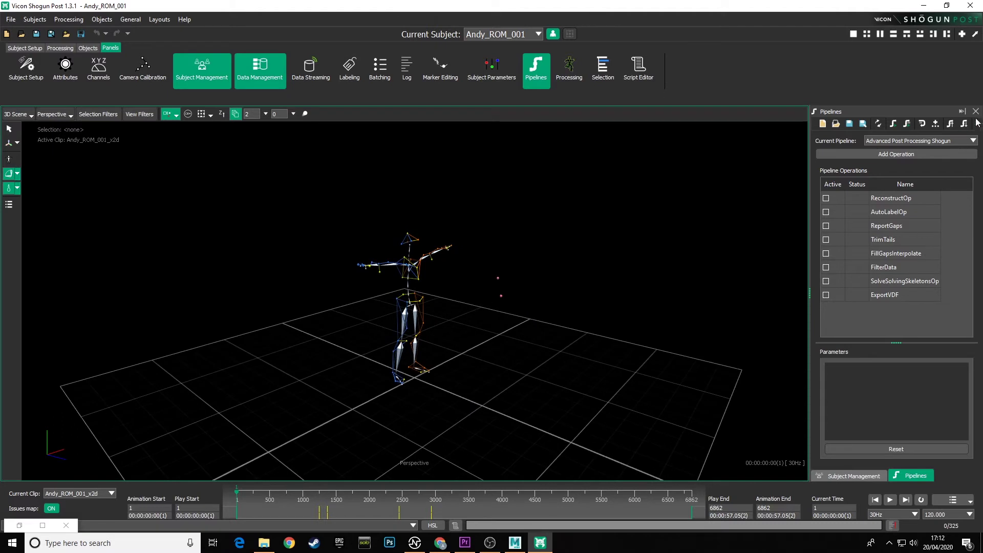
drag(336, 192, 469, 409)
click(479, 361)
click(976, 142)
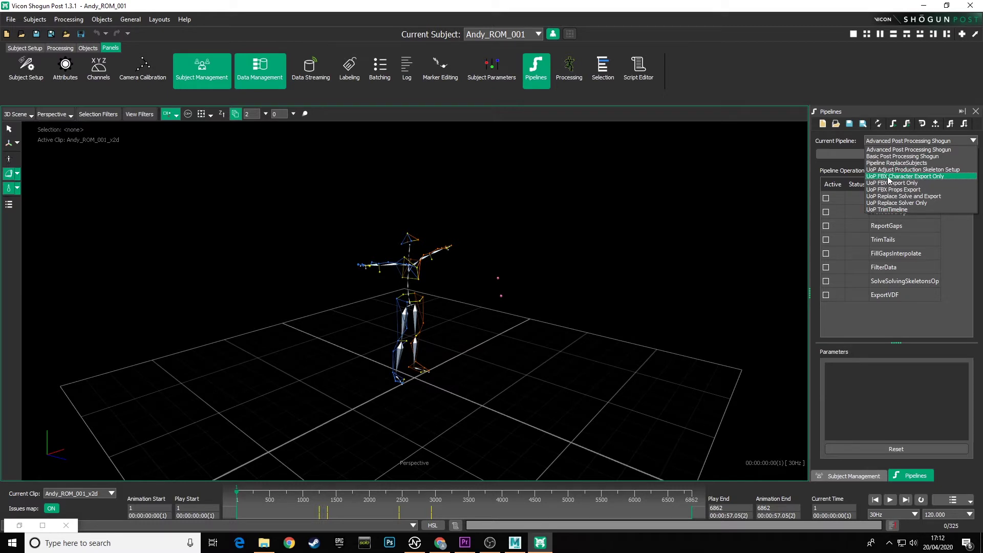
click(926, 177)
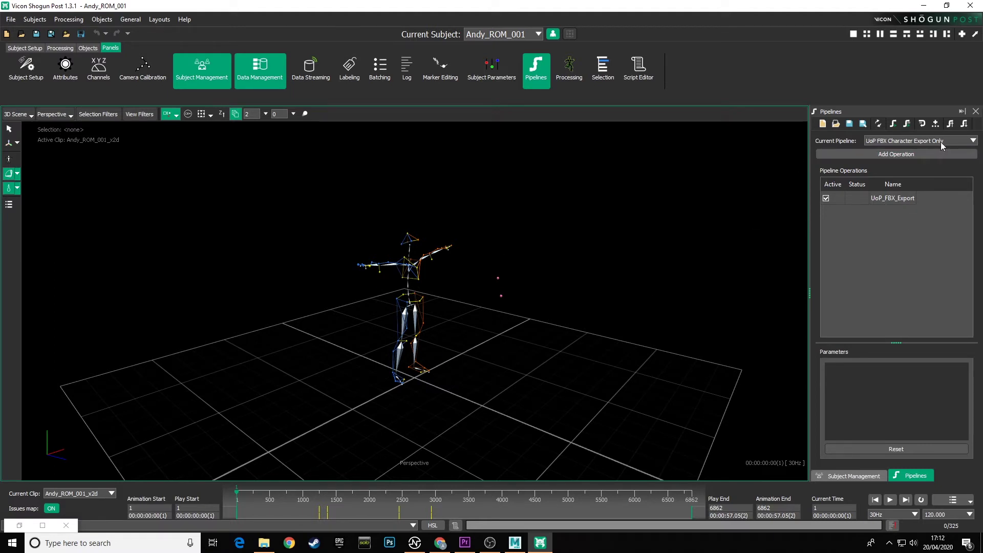
Step: Run the UoP_FBX_Export pipeline to save Andy_ROM_001.fbx, then bring back Data Management
click(894, 125)
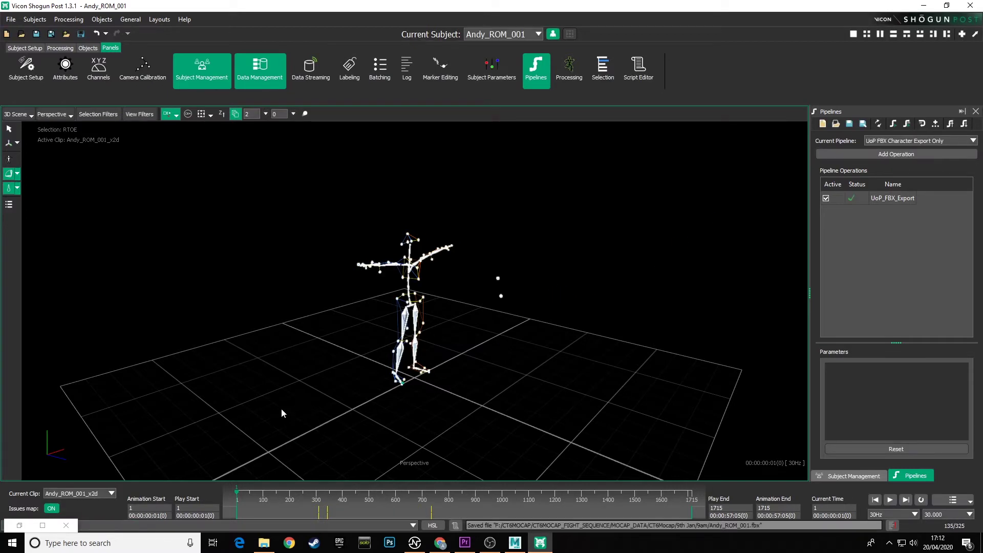
click(19, 526)
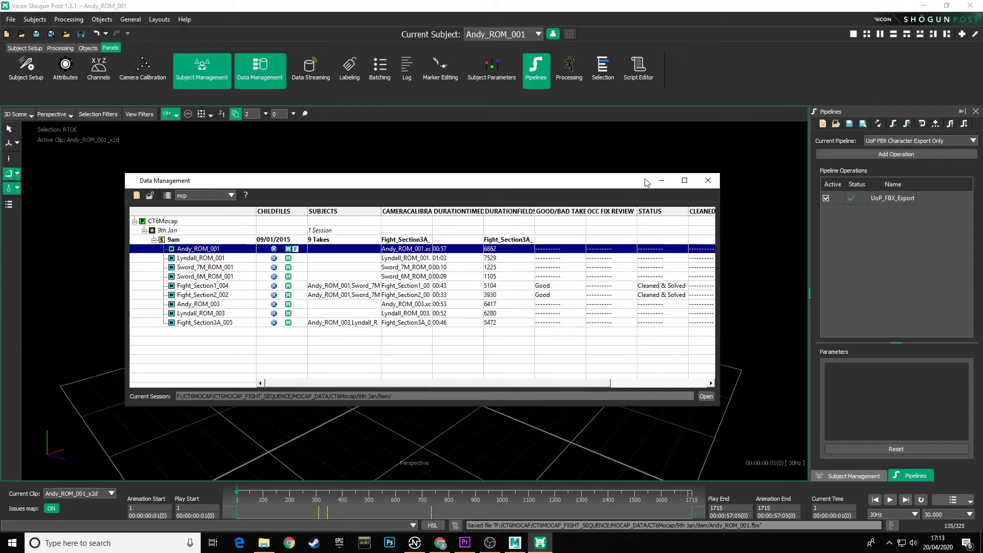
Step: Browse File Explorer to CT6Mocap > 9th Jan > 9am, sort newest first, and return to Shogun
click(264, 542)
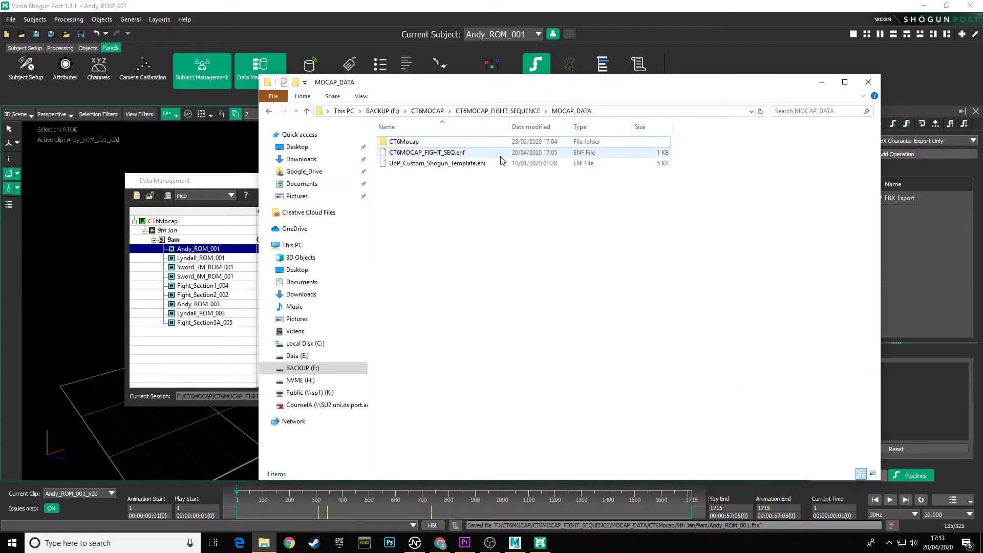
double_click(402, 145)
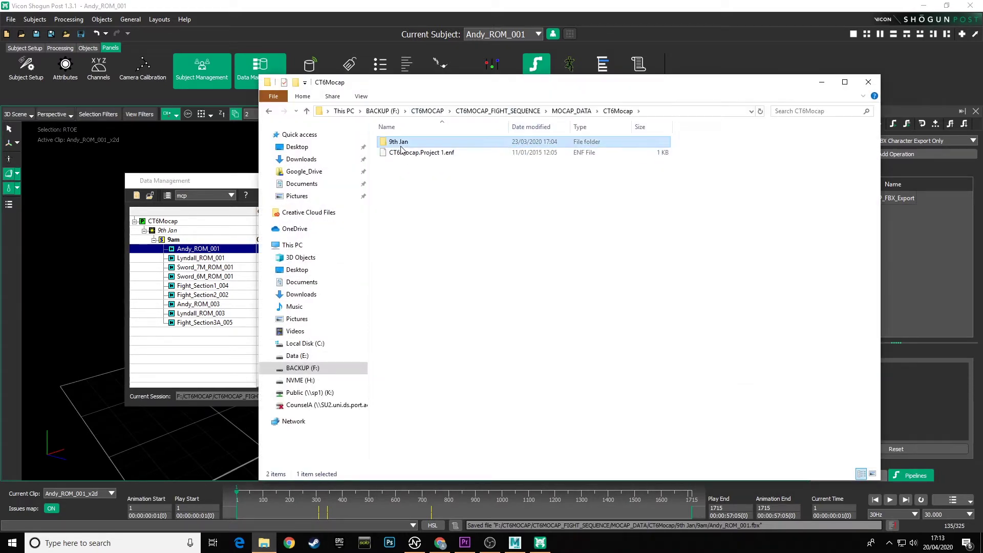
double_click(402, 145)
double_click(402, 145)
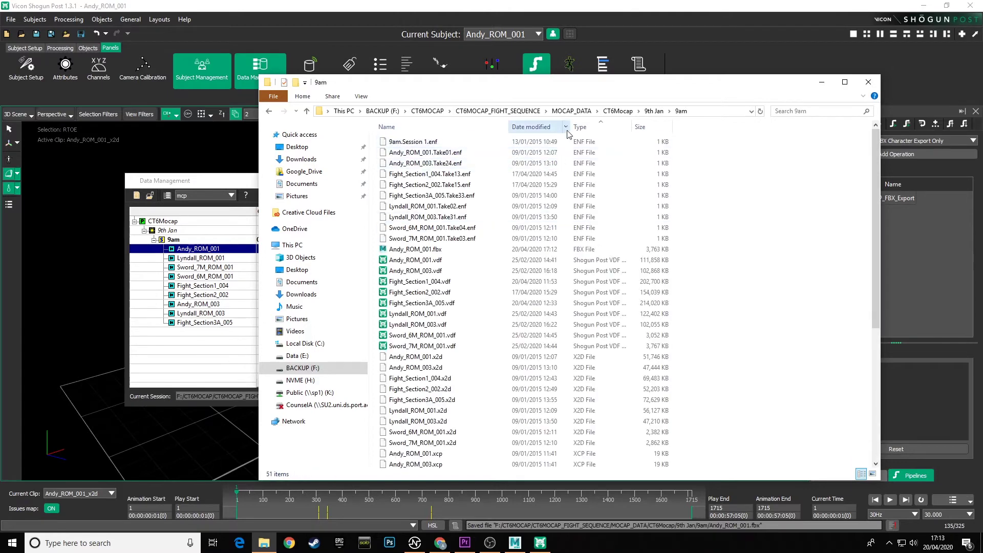
click(526, 131)
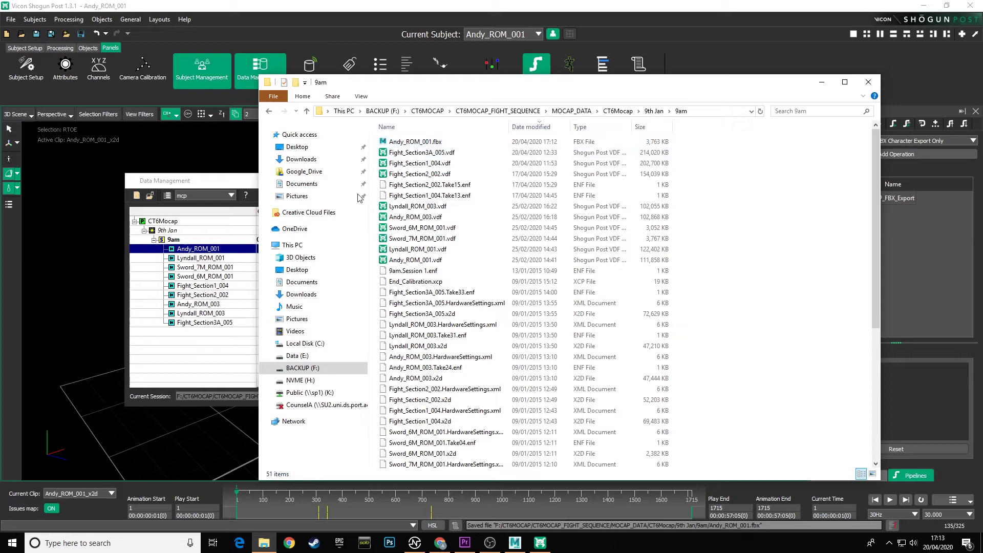
click(240, 181)
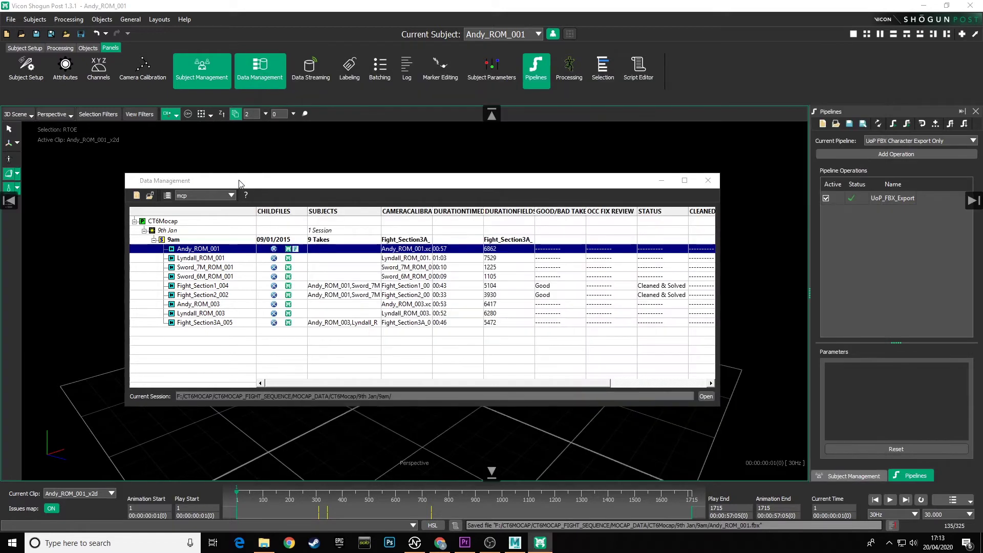
Step: Load Lyndall_ROM_001, close the take list, and run the pipeline to save Lyndall_ROM_001.fbx
double_click(290, 263)
click(490, 288)
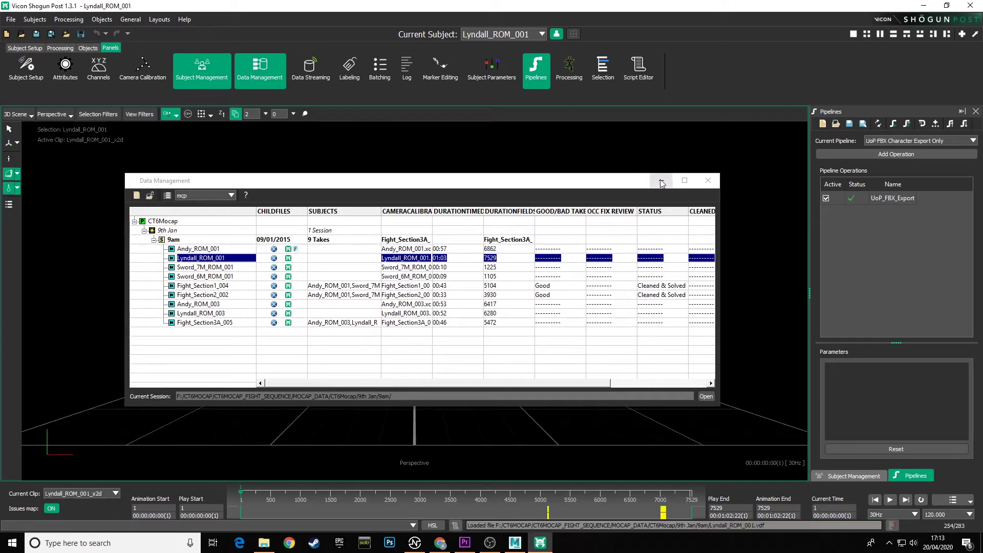
click(708, 180)
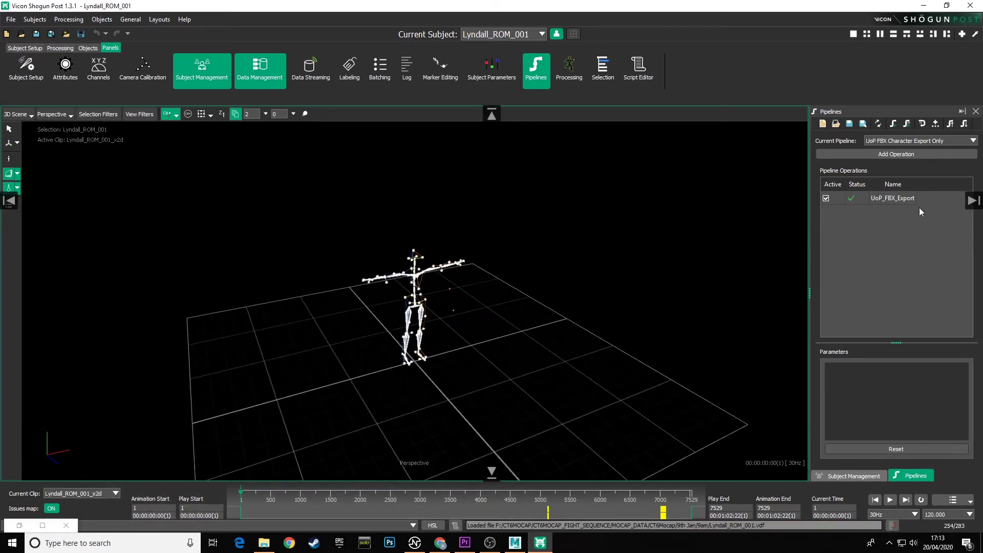
click(894, 124)
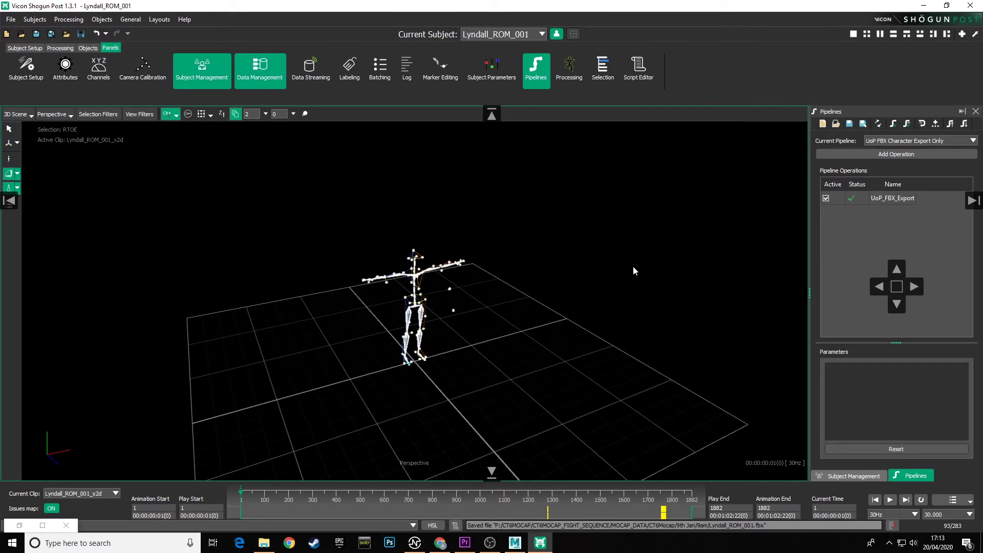
Step: Check the 9am folder for Lyndall_ROM_001.fbx, then return to Shogun's take list
click(264, 543)
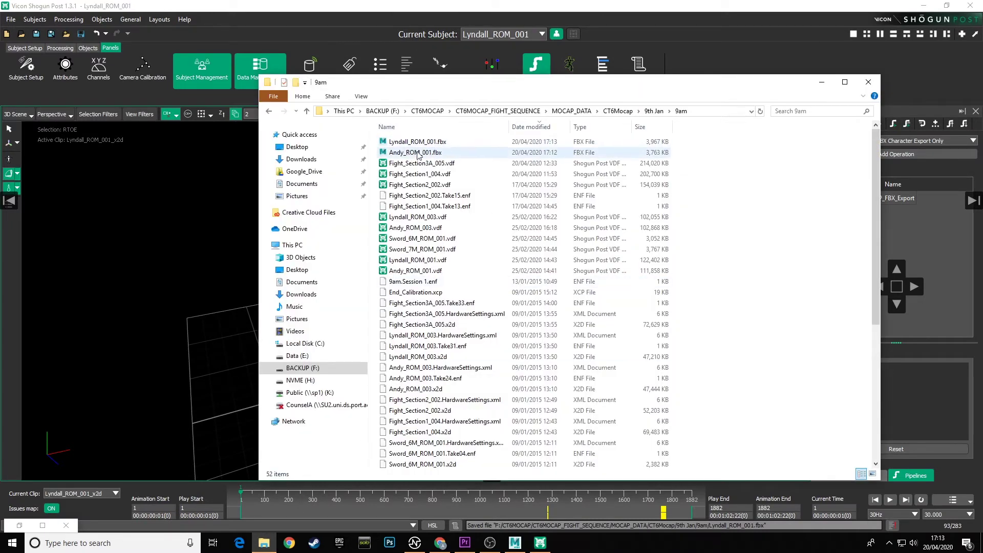
click(19, 526)
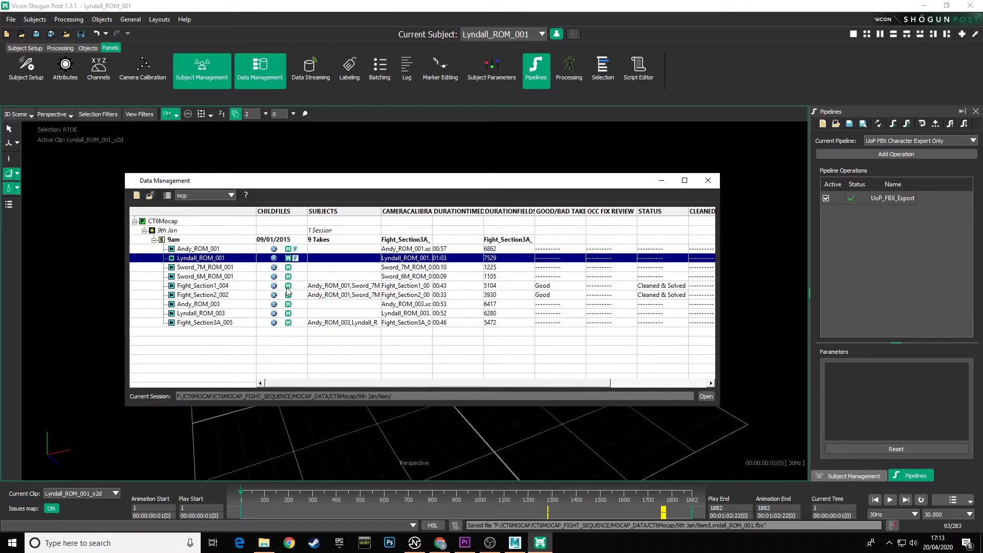
Step: Minimise Data Management, widen the 3D viewport slightly, and bring File Explorer forward
click(662, 182)
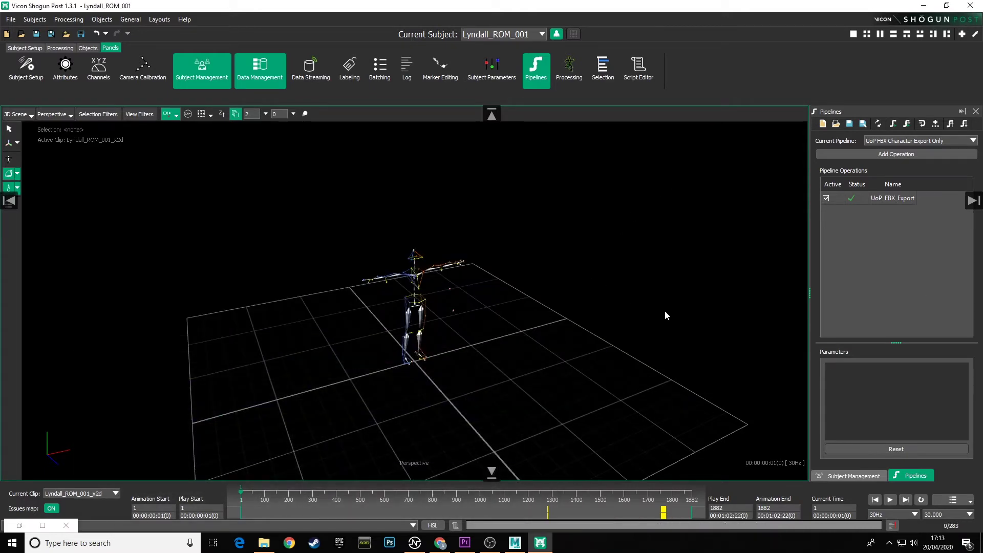
mouse_move(810, 291)
mouse_down()
mouse_move(766, 289)
mouse_move(813, 287)
mouse_up()
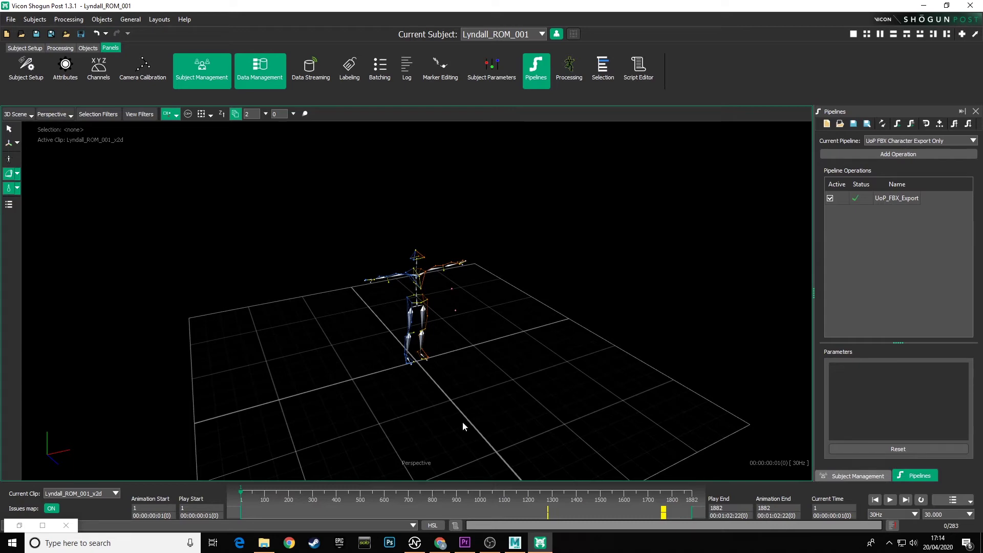
click(264, 543)
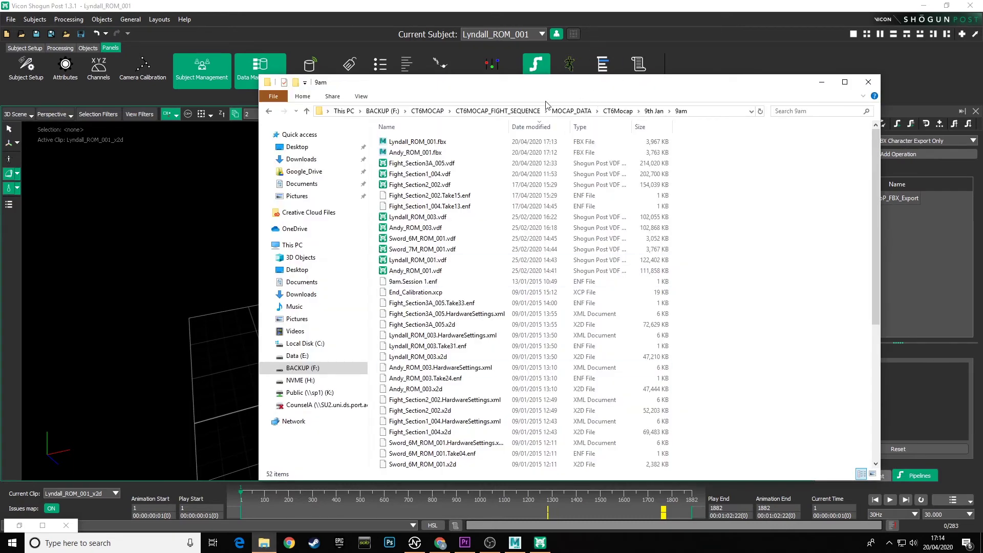
Step: Navigate from CT6MOCAP into CT6MOCAP_FIGHT_SEQUENCE > Working_Files, then minimise Explorer
click(425, 111)
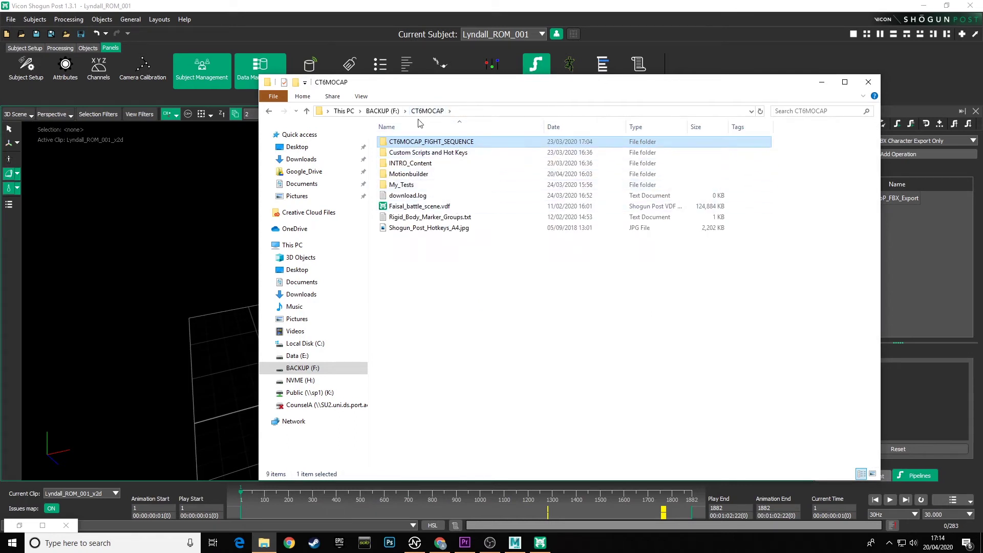
double_click(441, 143)
click(415, 225)
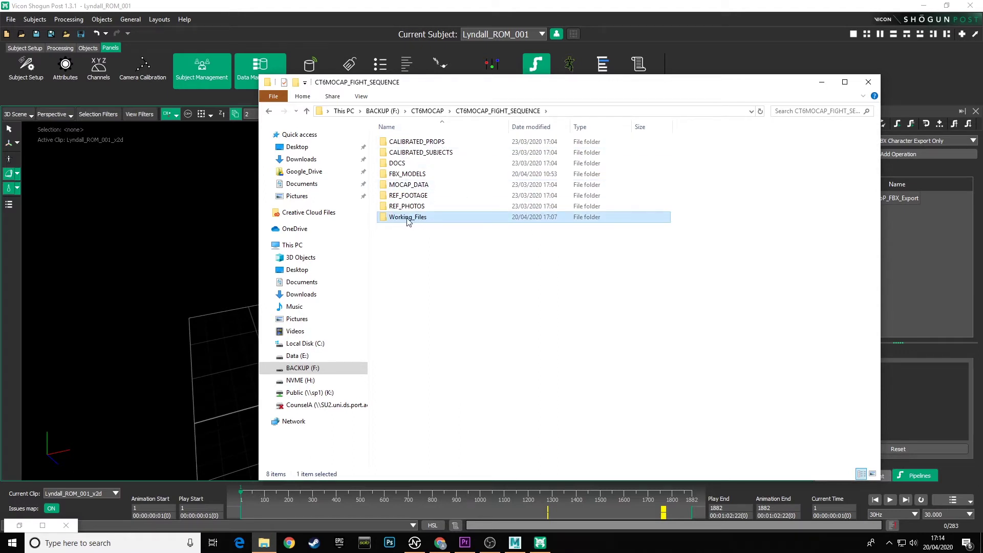
double_click(409, 222)
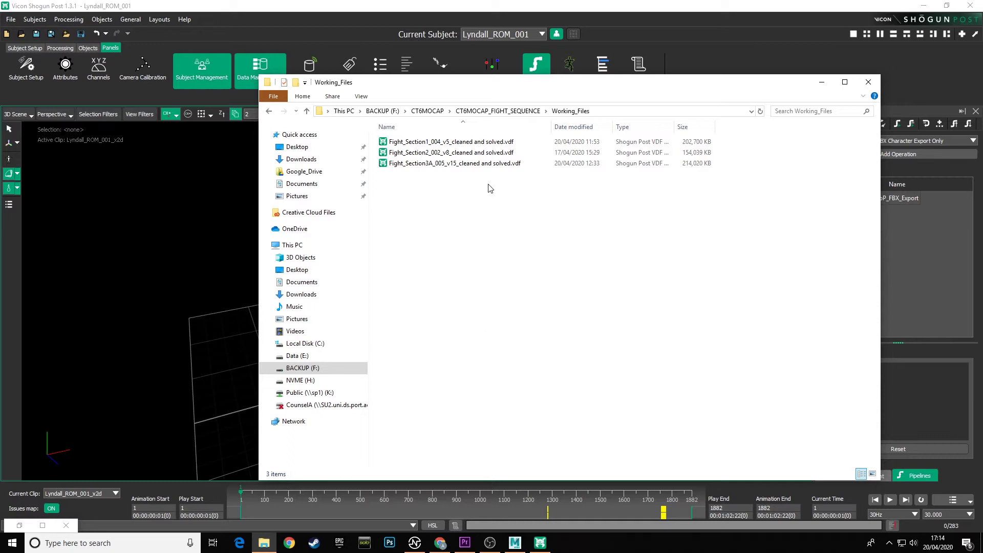
click(822, 83)
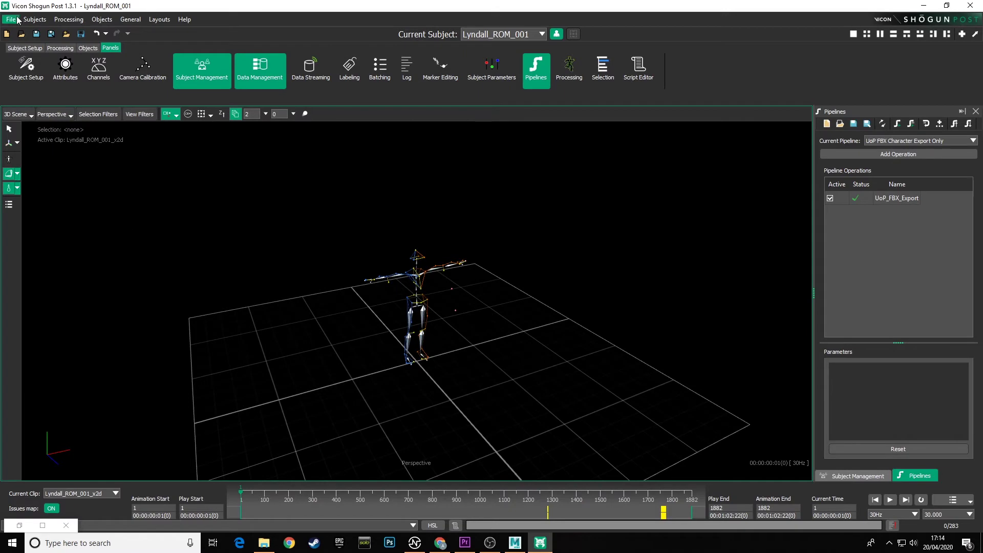
Step: Open Working_Files' Fight_Section1_004_v5_cleaned and solved.vdf via File > Open, discarding ROM changes
click(17, 20)
click(28, 50)
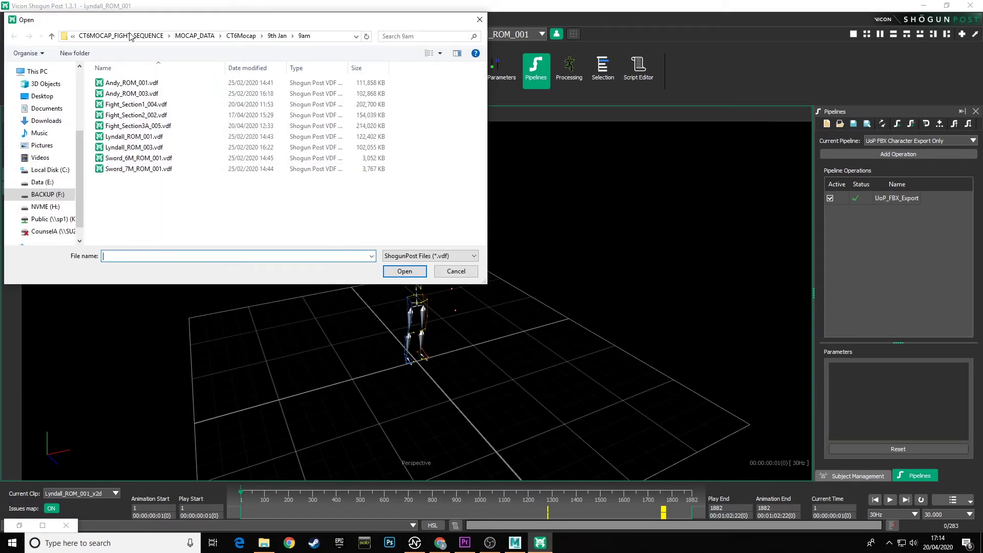
click(130, 35)
double_click(131, 160)
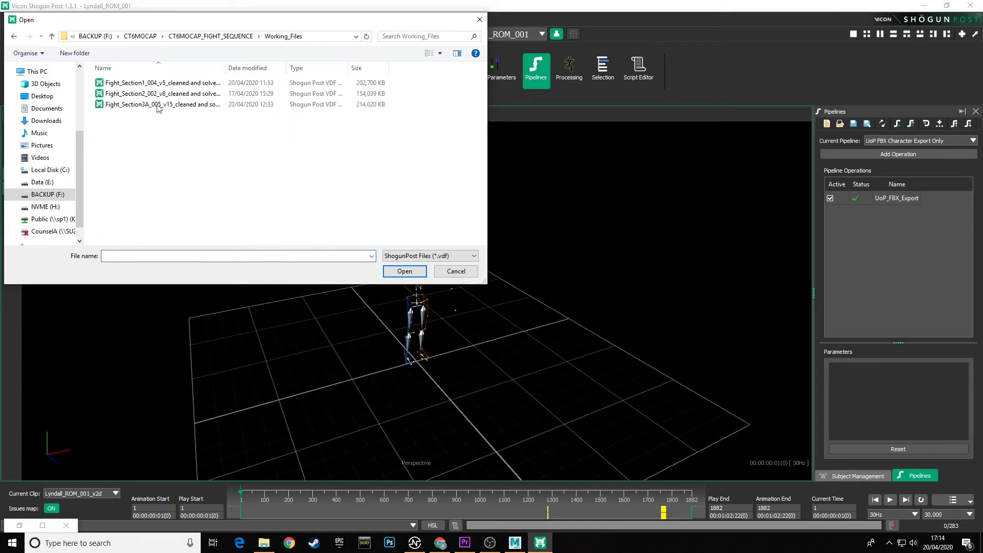
double_click(226, 65)
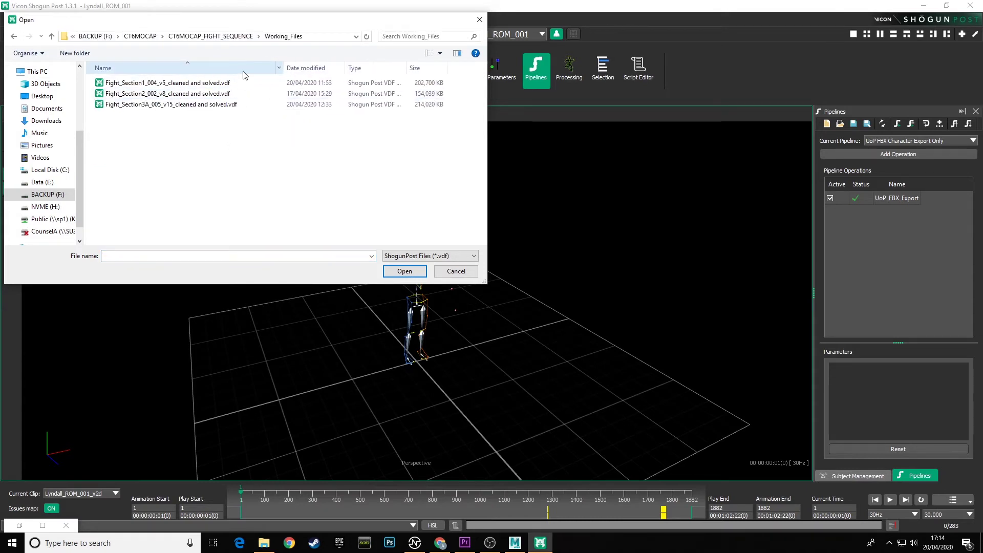
click(203, 87)
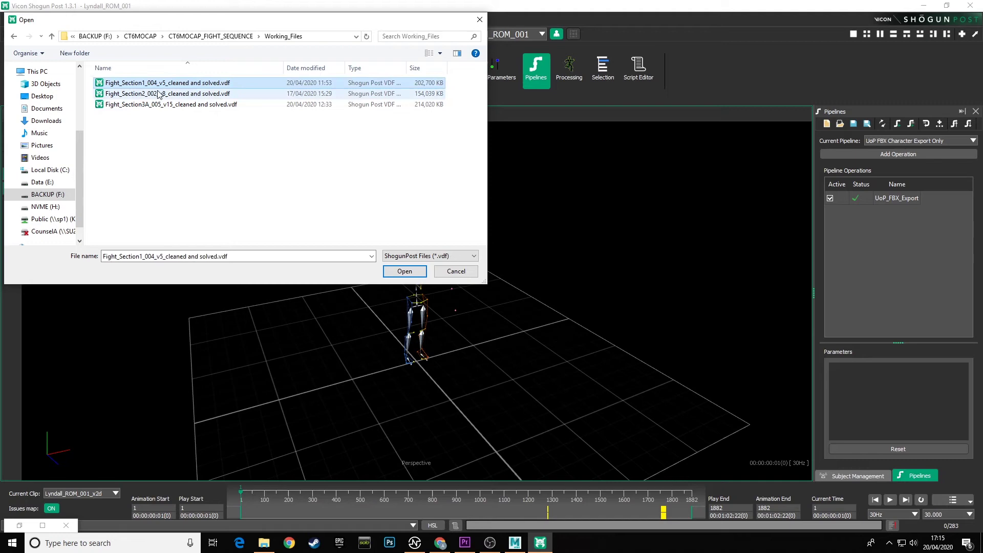
click(404, 271)
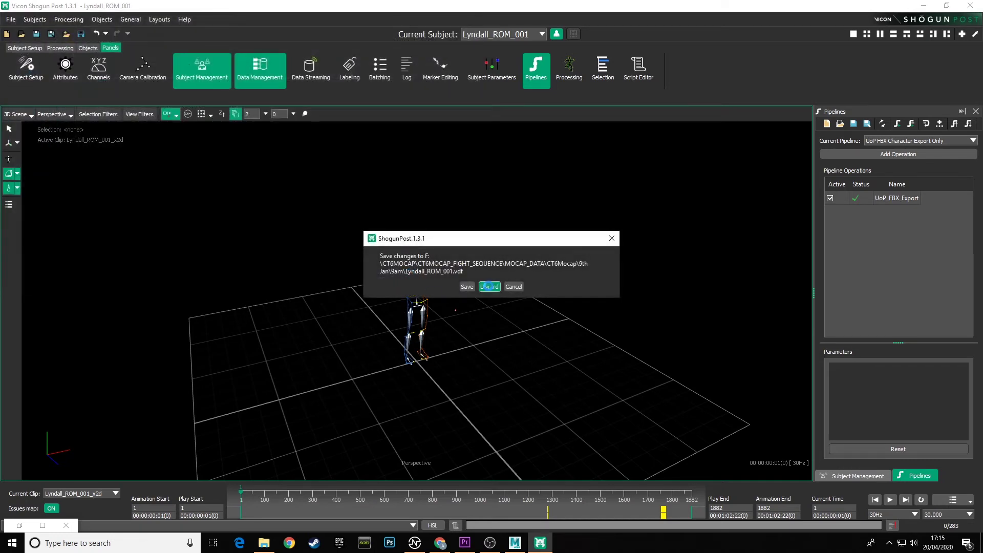
click(489, 286)
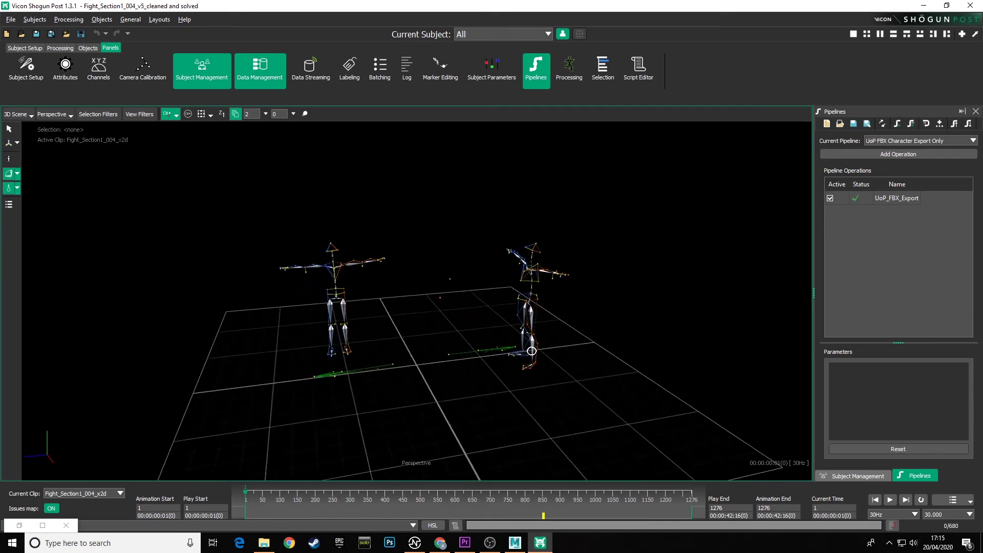
Step: Box-select and then clear the markers around the left skeleton, then orbit around both skeletons
drag(263, 213, 420, 391)
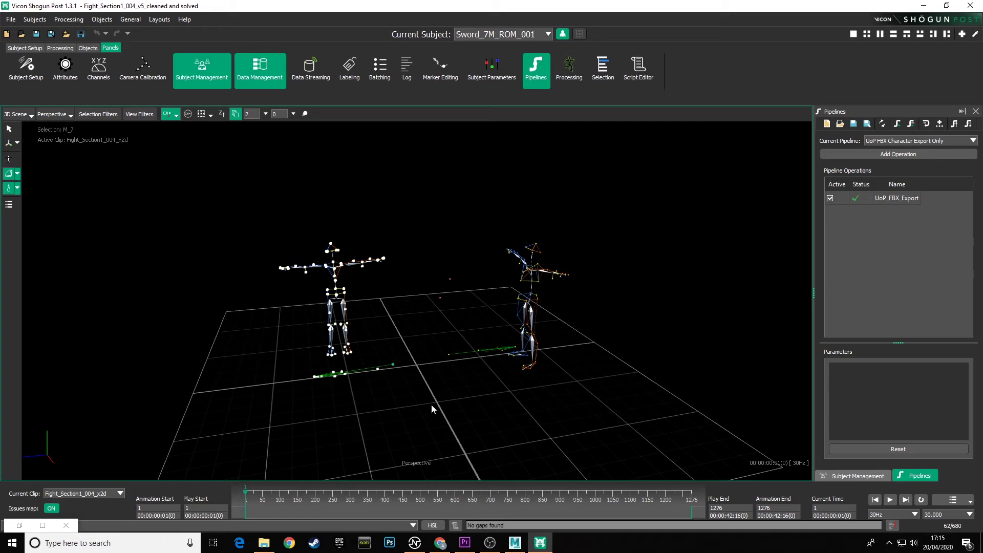
click(406, 411)
alt+drag(407, 412, 427, 262)
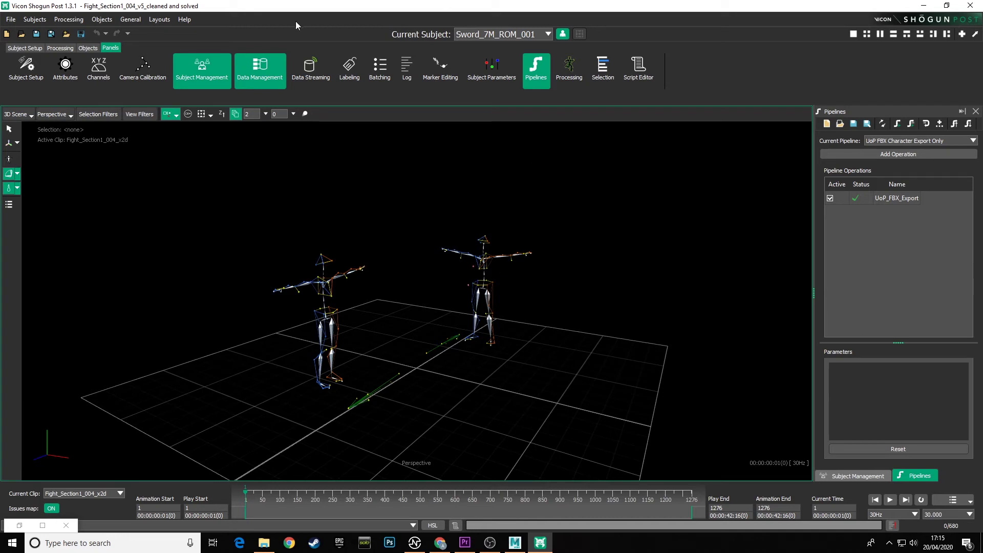
Step: Show the Processing ribbon tools and orbit slightly around the two skeletons
click(70, 47)
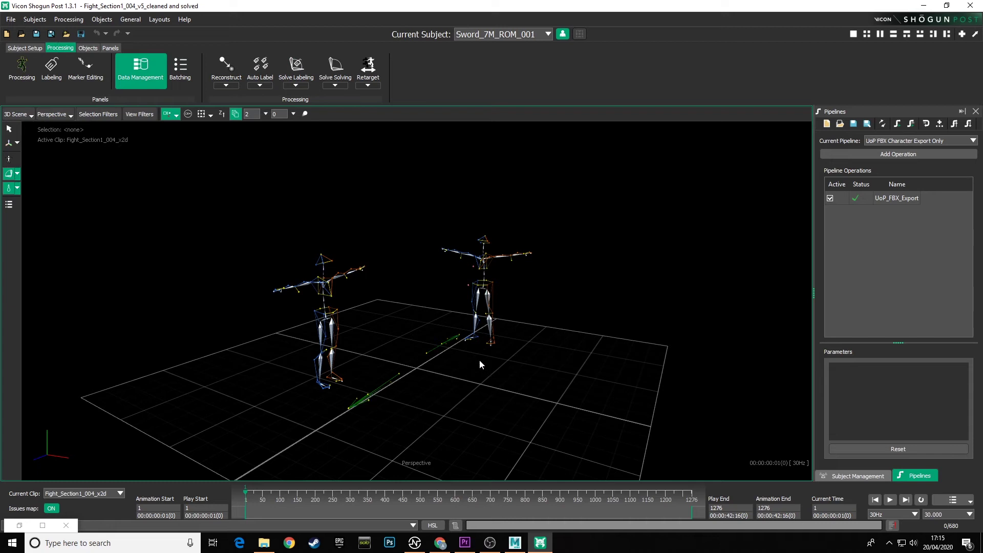
key(alt)
alt+drag(499, 380, 494, 388)
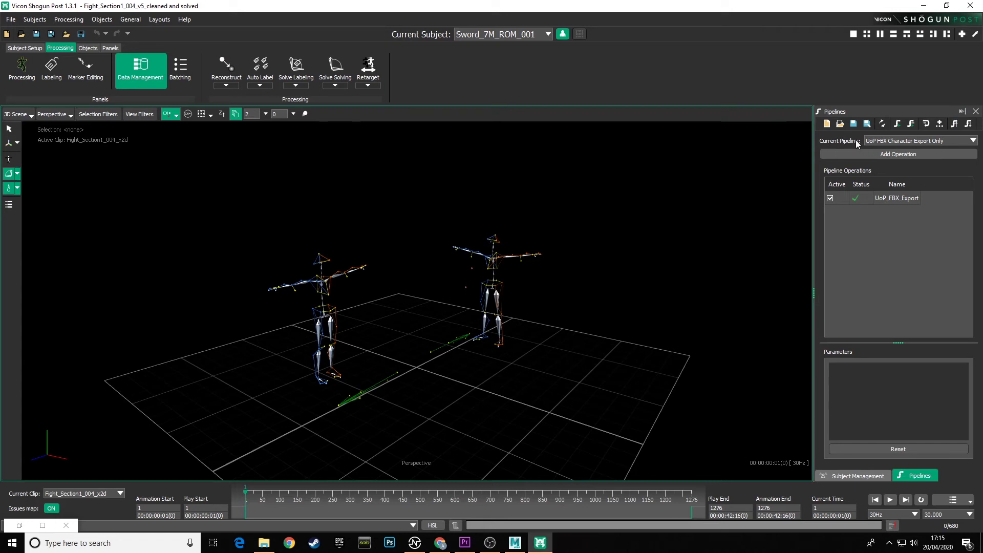
Step: Switch the Pipelines panel to UoP FBX Props Export and run it on Fight_Section1_004_v5
click(972, 141)
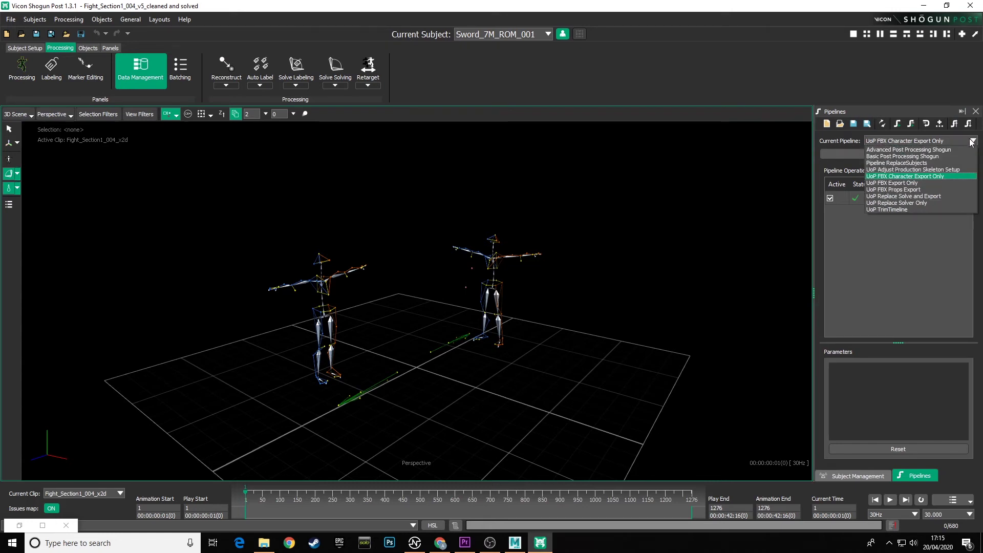
click(908, 191)
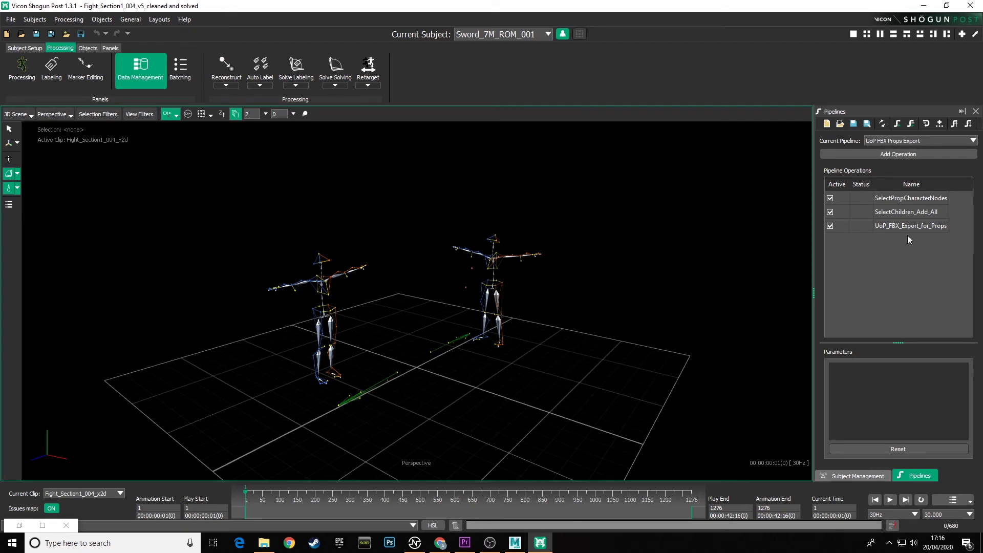
click(897, 123)
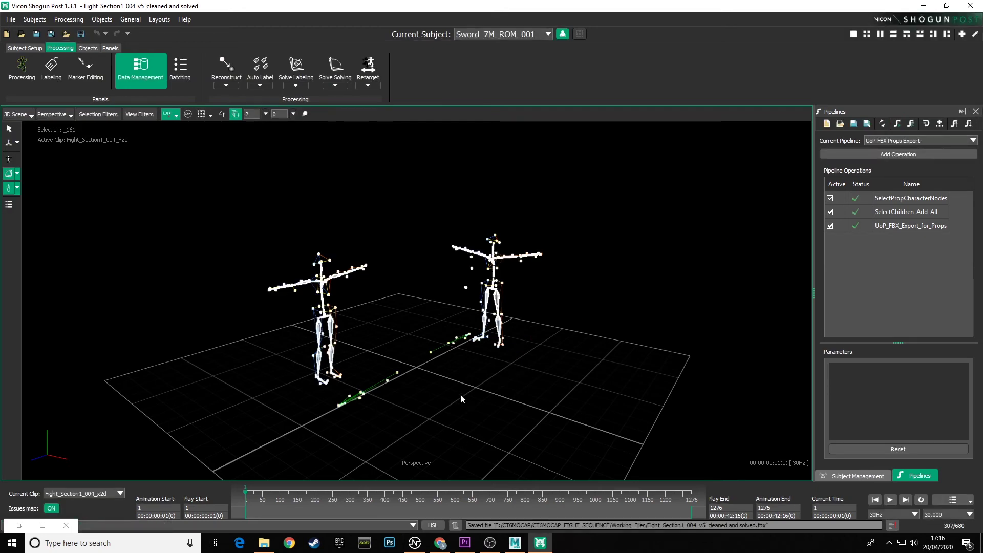
Step: Confirm Fight_Section1_004_v5_cleaned and solved.fbx (6,444 KB) is in Working_Files, then deselect everything
click(263, 542)
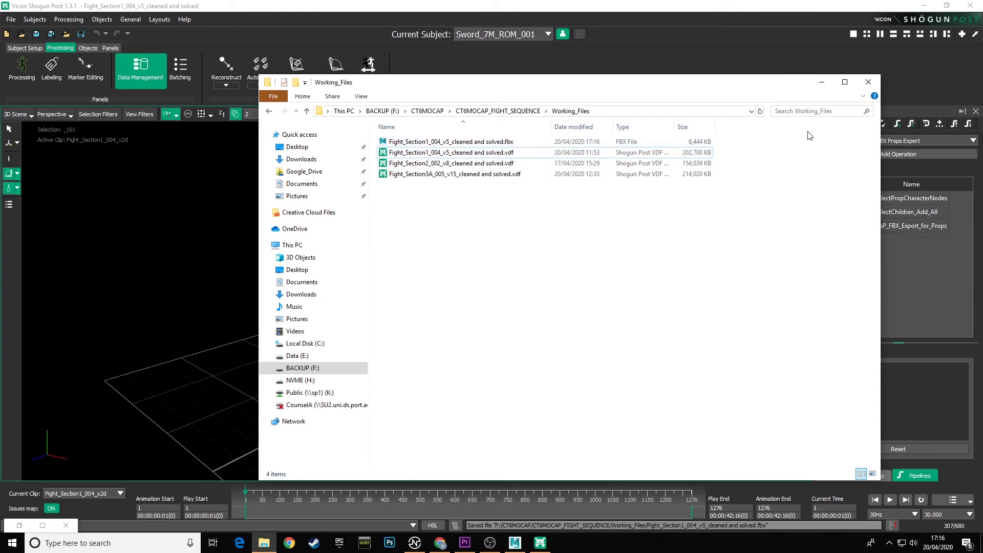
click(821, 84)
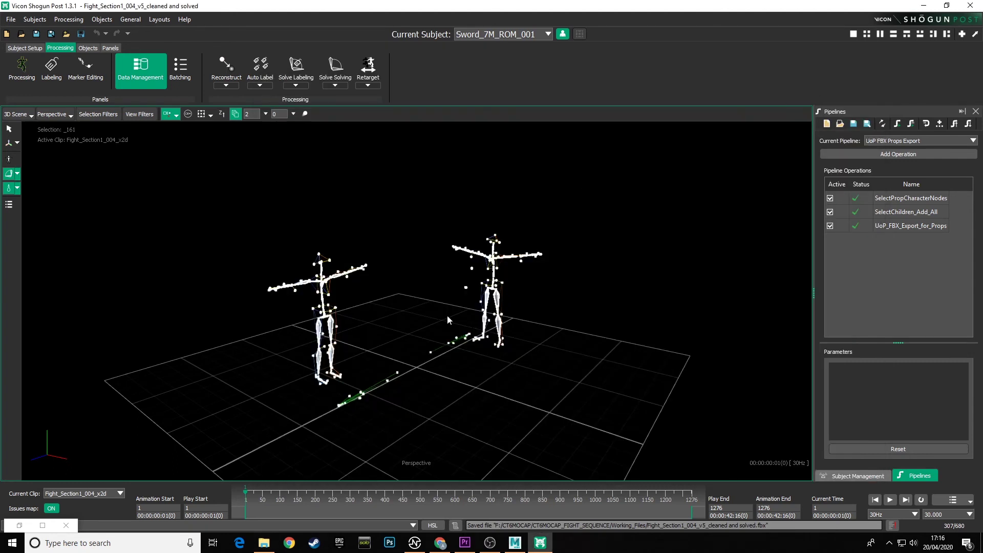
click(413, 303)
Step: Open the Fight_Section2_002_v8 cleaned and solved .vdf scene, answering the save-changes prompt
click(10, 19)
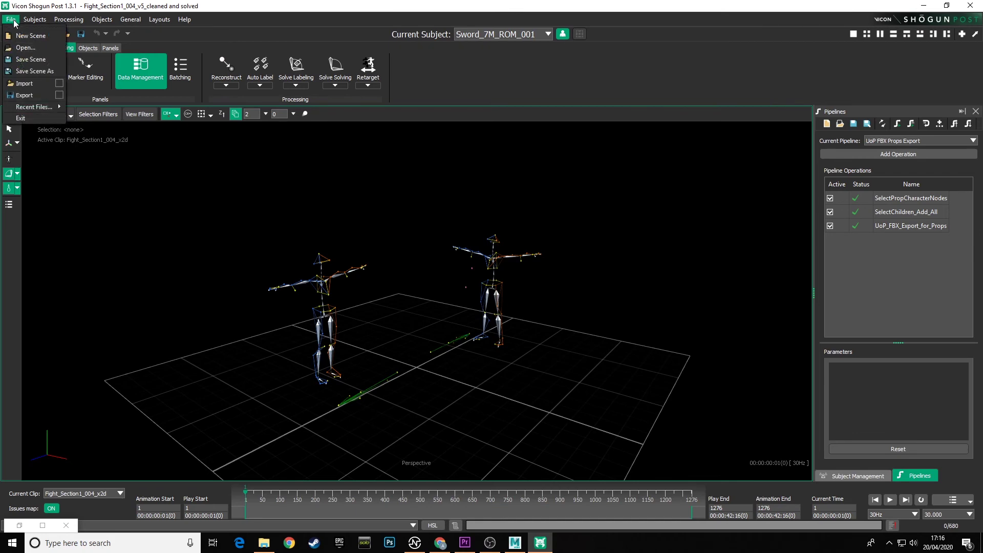
click(29, 48)
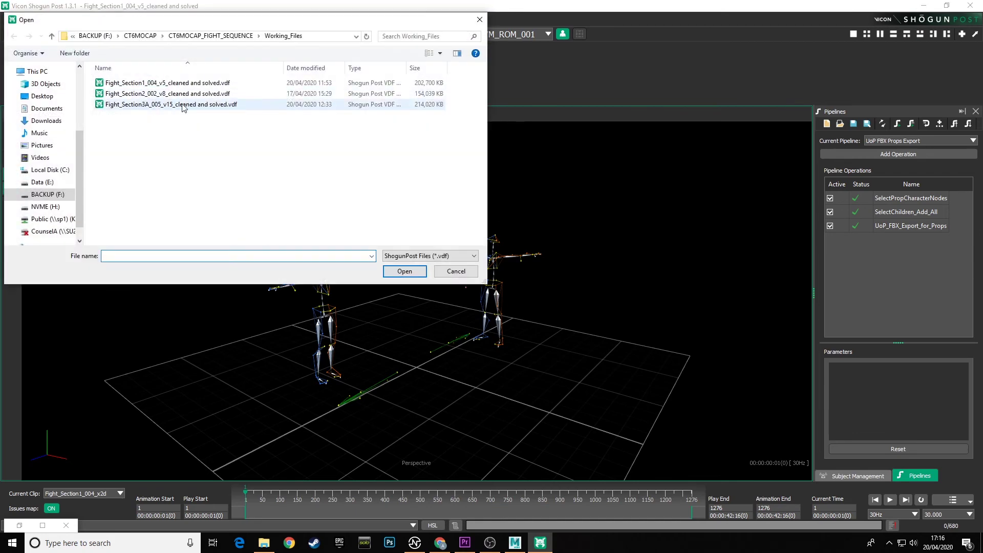
double_click(160, 94)
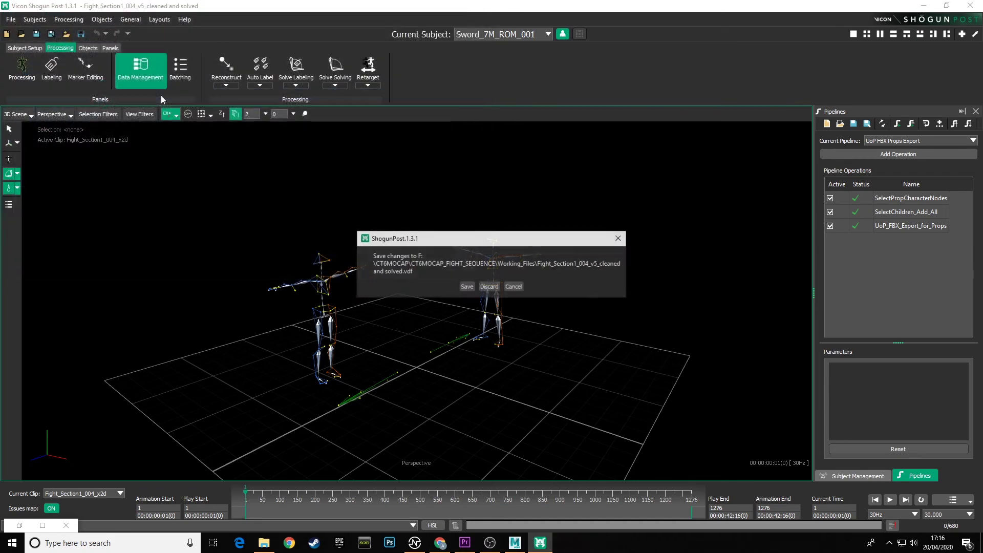
click(489, 286)
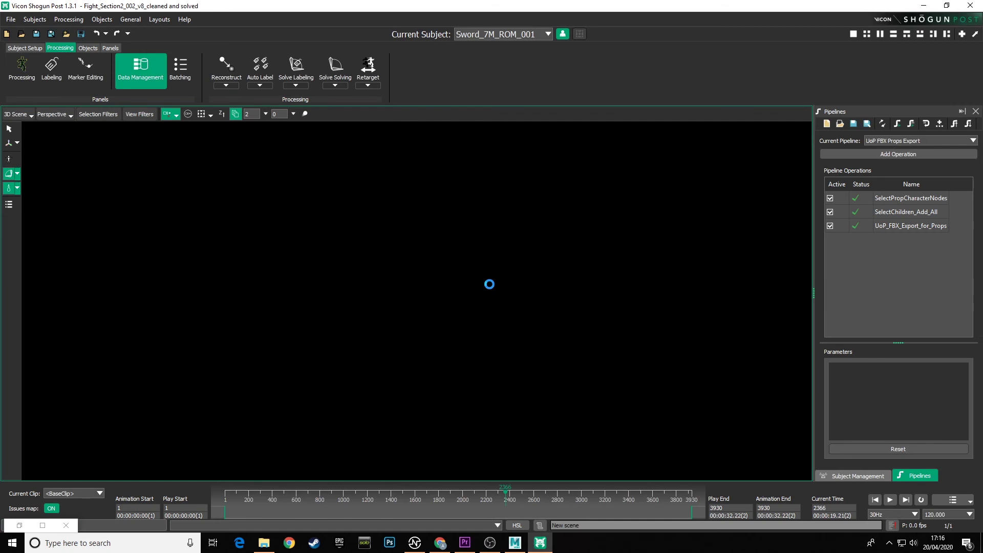
Step: Run UoP FBX Props Export and confirm the 5,319 KB Fight_Section2 FBX in Working_Files
click(898, 126)
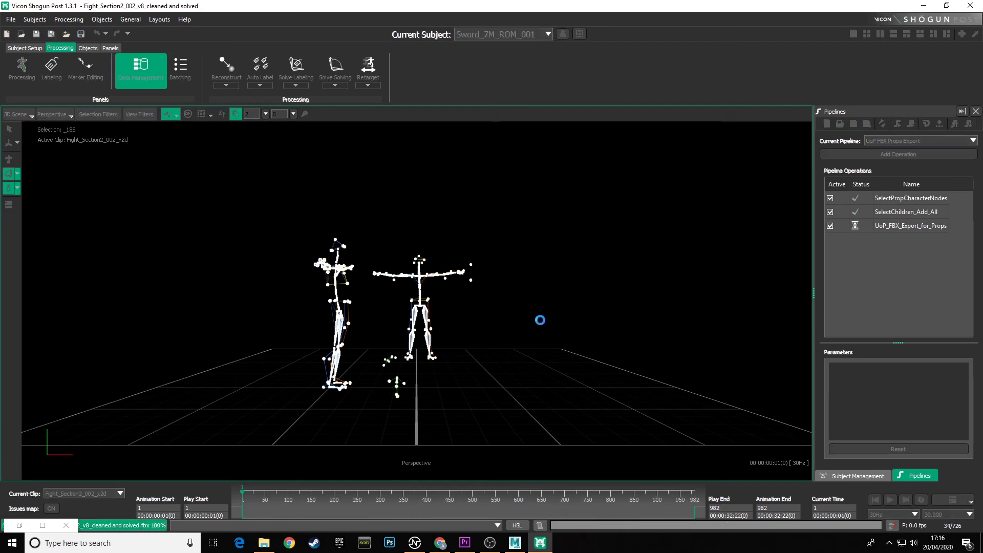
click(264, 543)
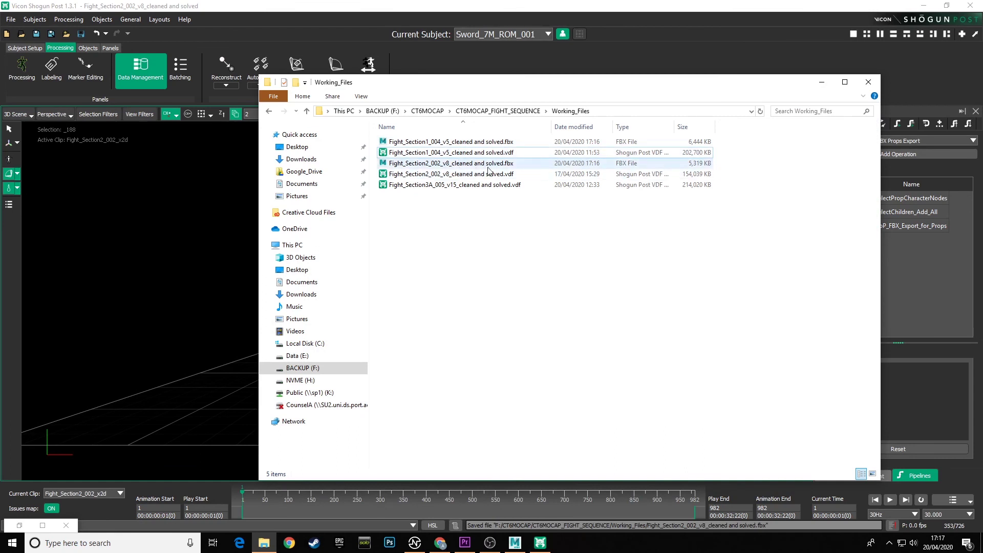
click(822, 83)
Step: Open the Fight_Section3A_005_v15 cleaned and solved .vdf scene, discarding unsaved changes
click(11, 19)
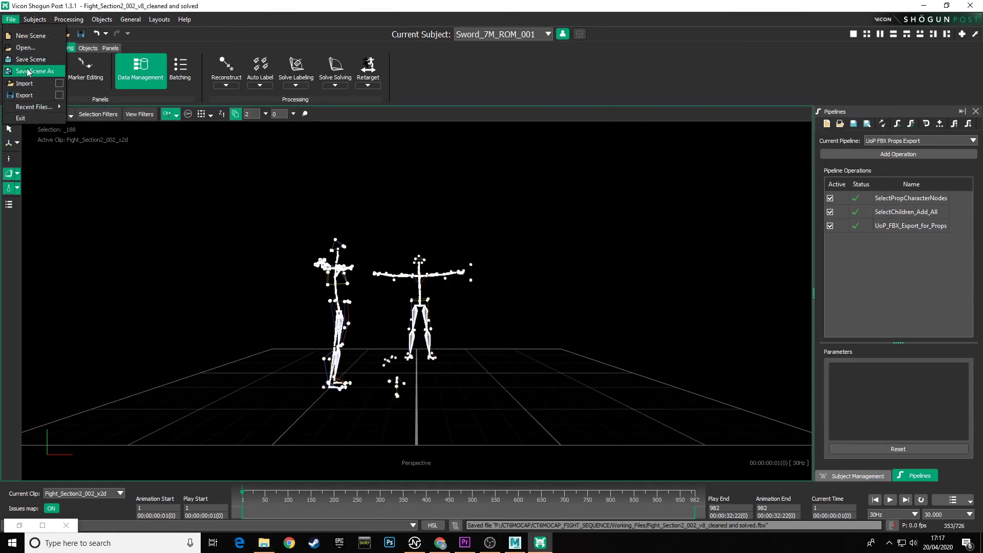
click(26, 47)
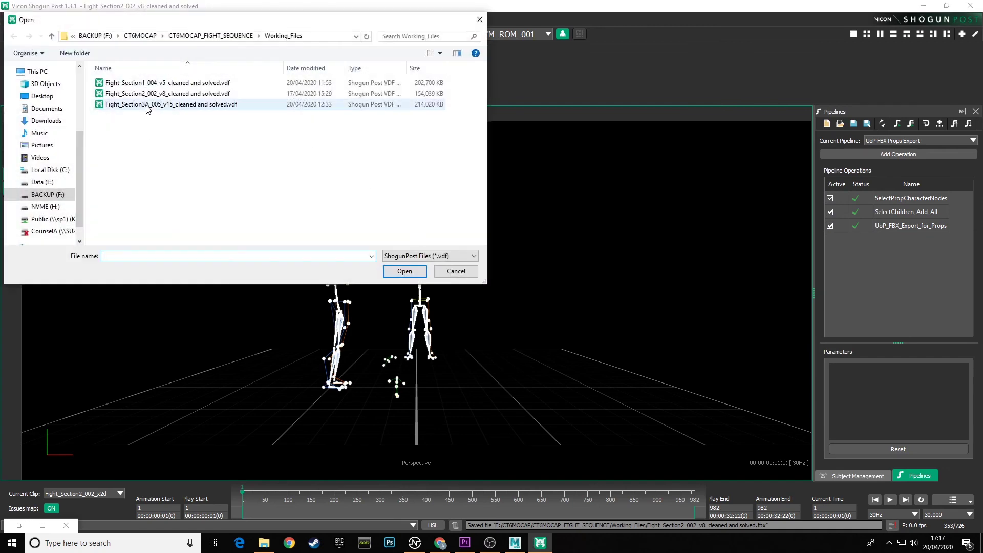
click(148, 105)
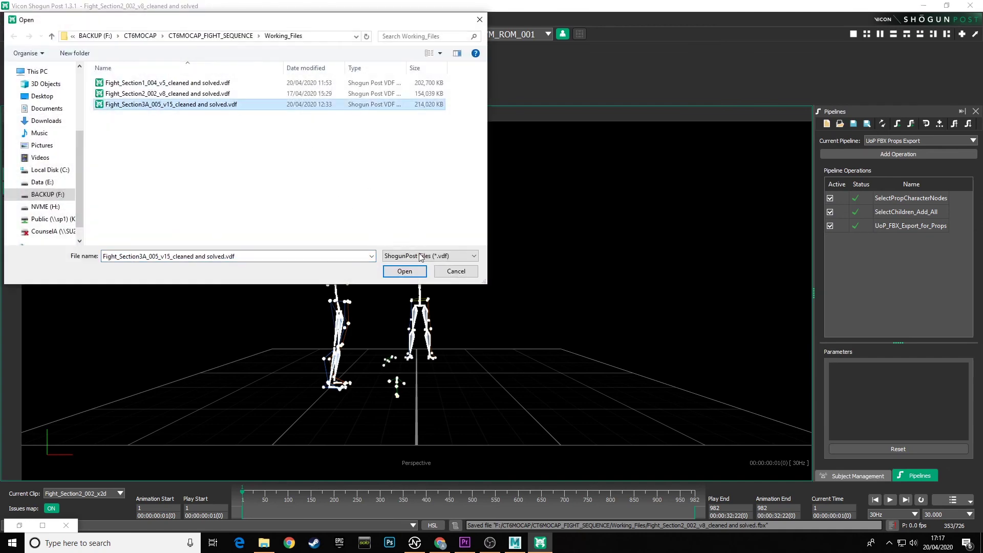
click(405, 271)
click(489, 286)
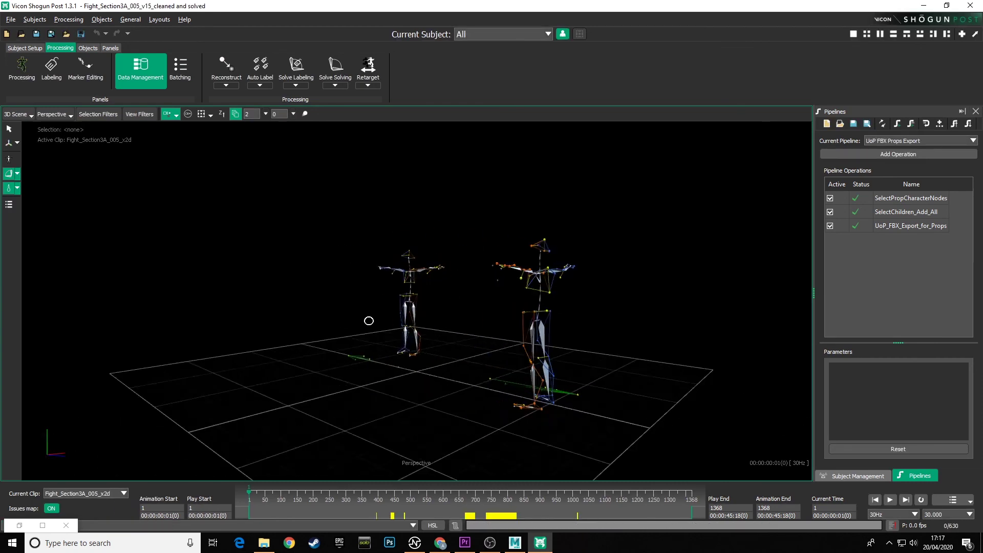
Step: Orbit around both skeletons, run UoP FBX Props Export on Fight_Section3A, then deselect everything
drag(369, 321, 476, 327)
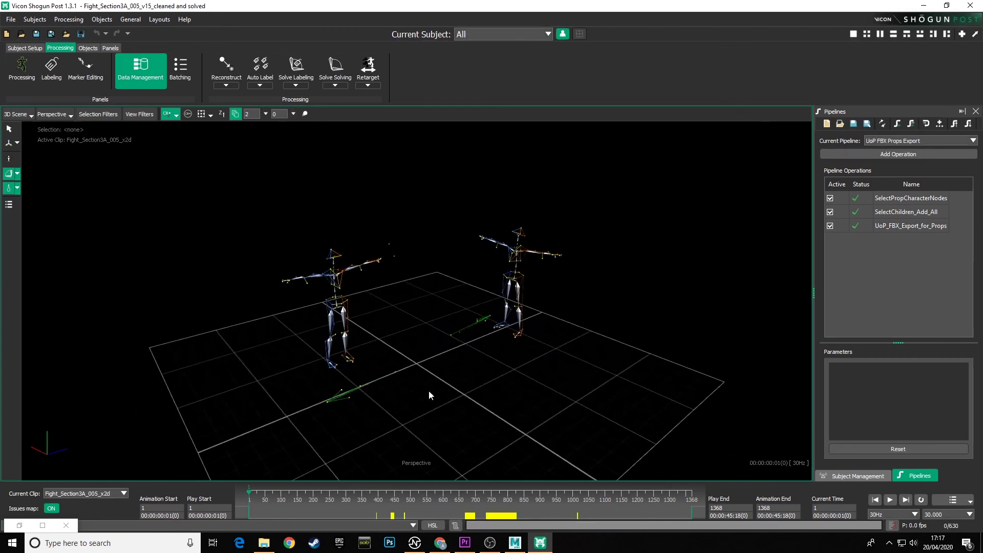
drag(467, 387, 485, 378)
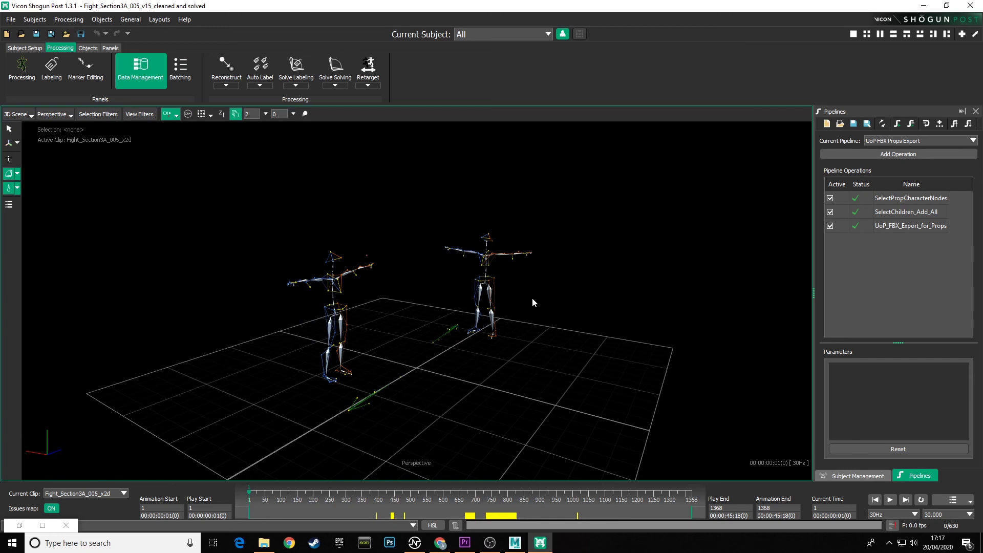
click(898, 124)
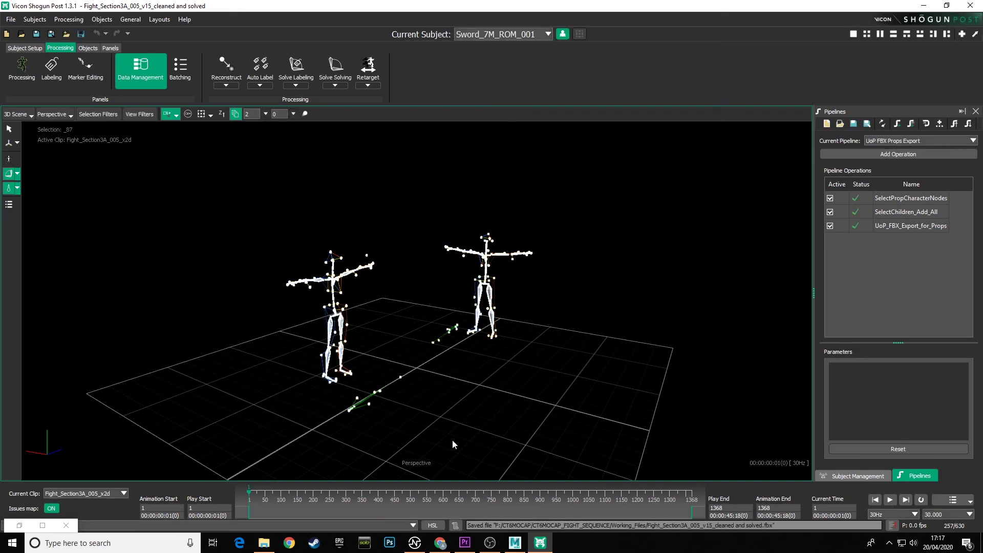
click(485, 427)
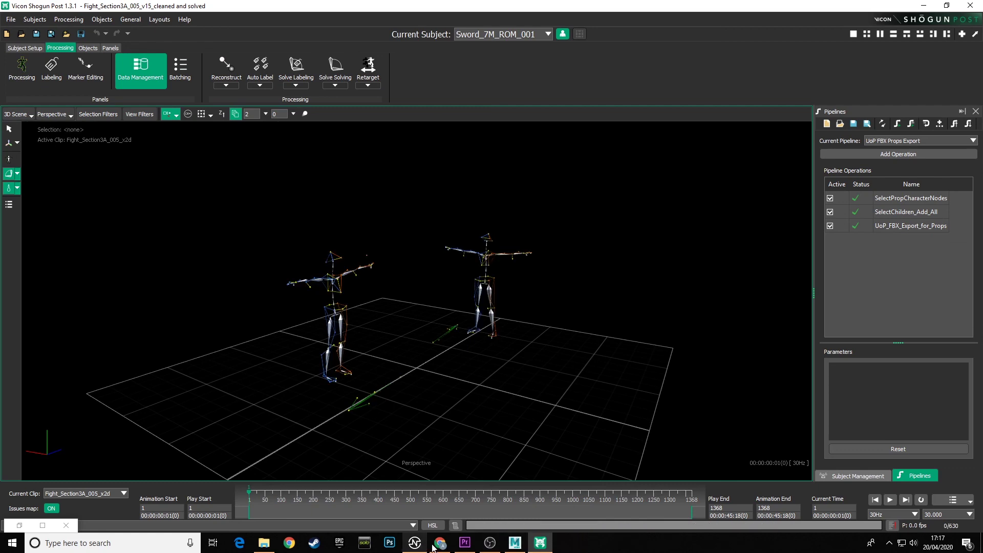
Step: Navigate from Working_Files up to CT6MOCAP_FIGHT_SEQUENCE, then into MOCAP_DATA > CT6Mocap > 9th Jan > 9am
click(263, 542)
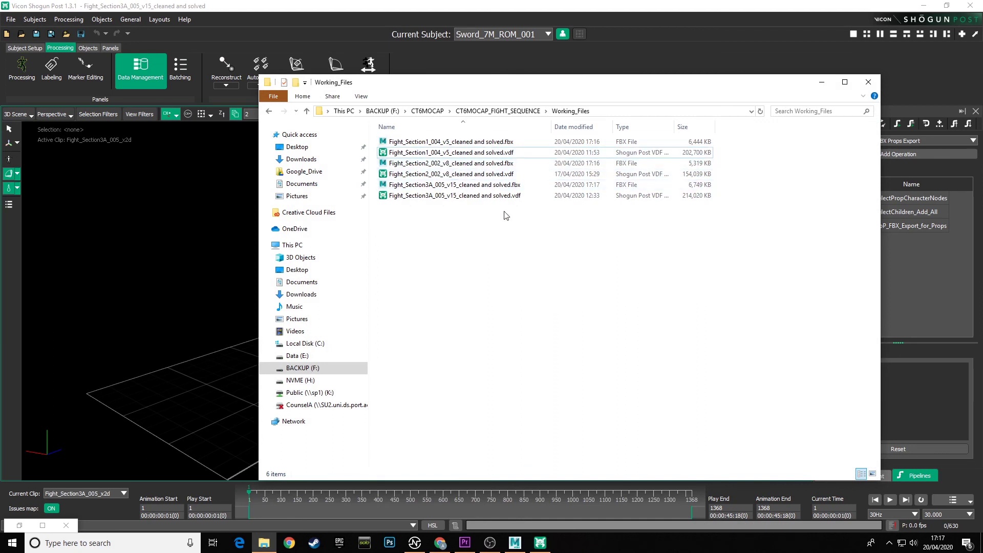
click(474, 111)
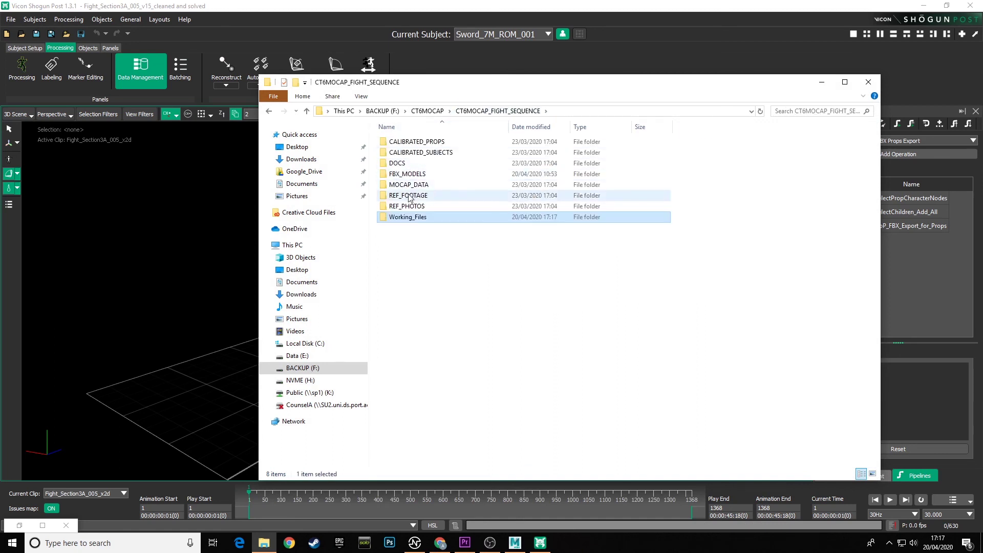
double_click(410, 186)
double_click(409, 143)
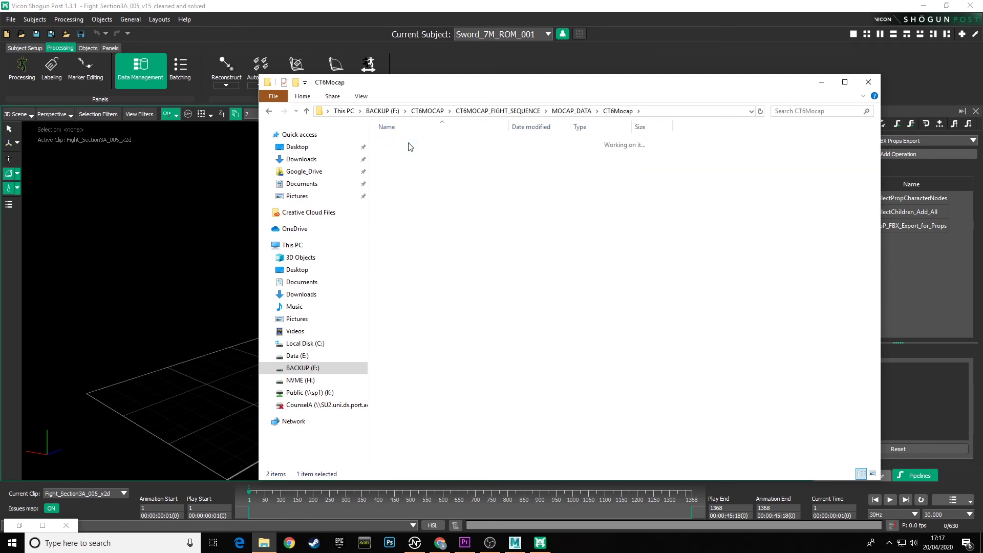
double_click(409, 144)
double_click(409, 145)
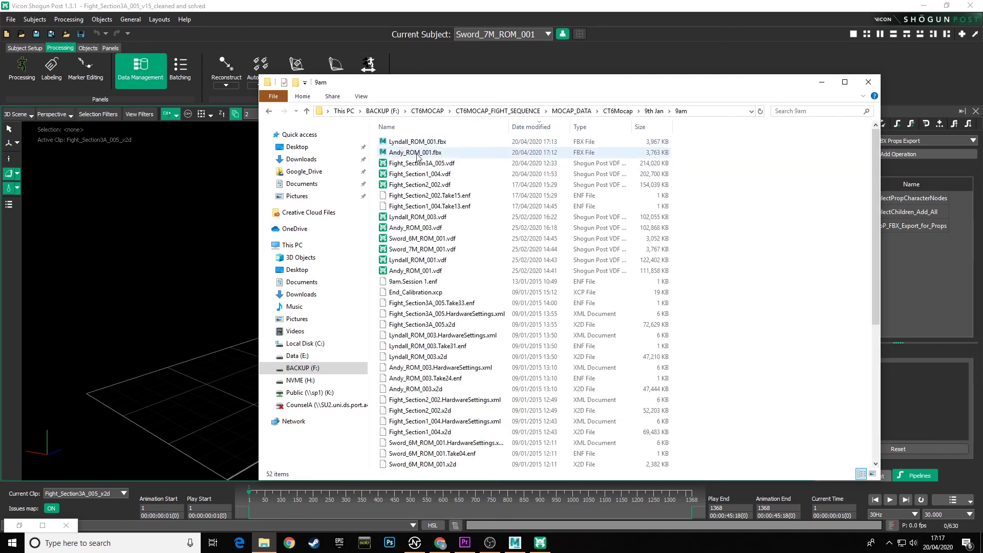